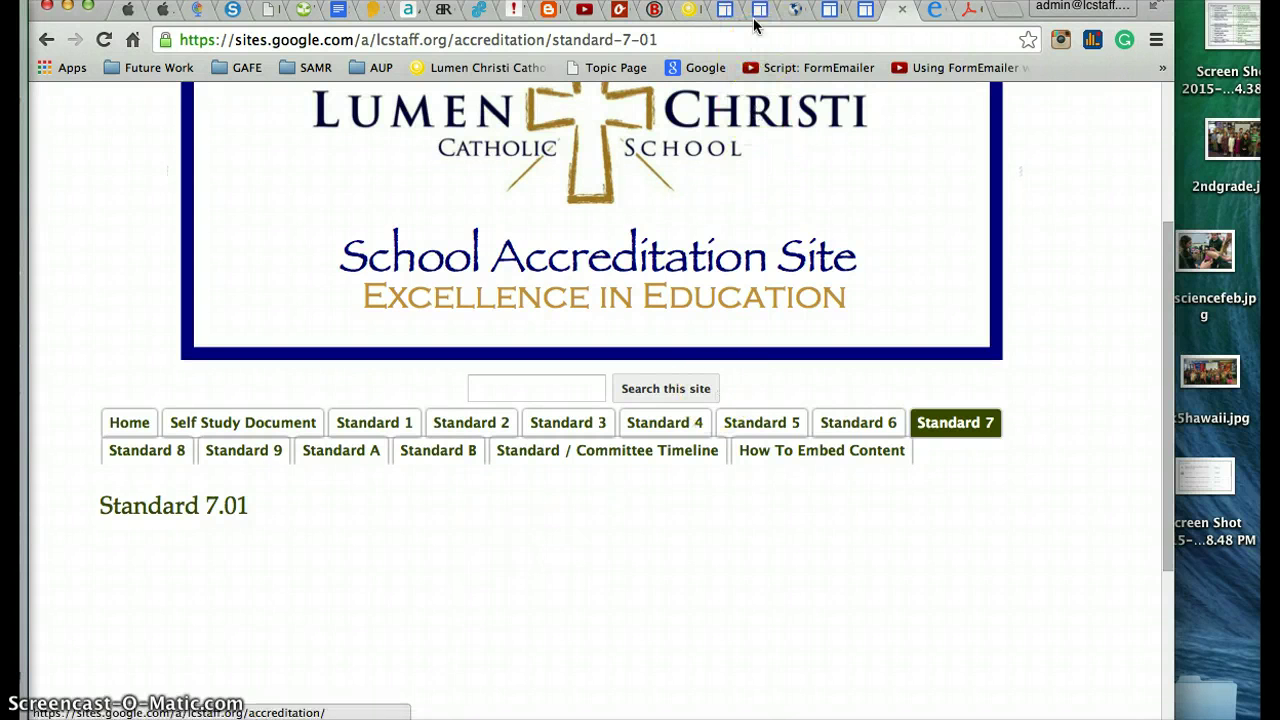
Step: Uncover the desktop images, move the lowest screenshot file further down, and preview k5hawaii.jpg with Quick Look
drag(760, 4, 711, 4)
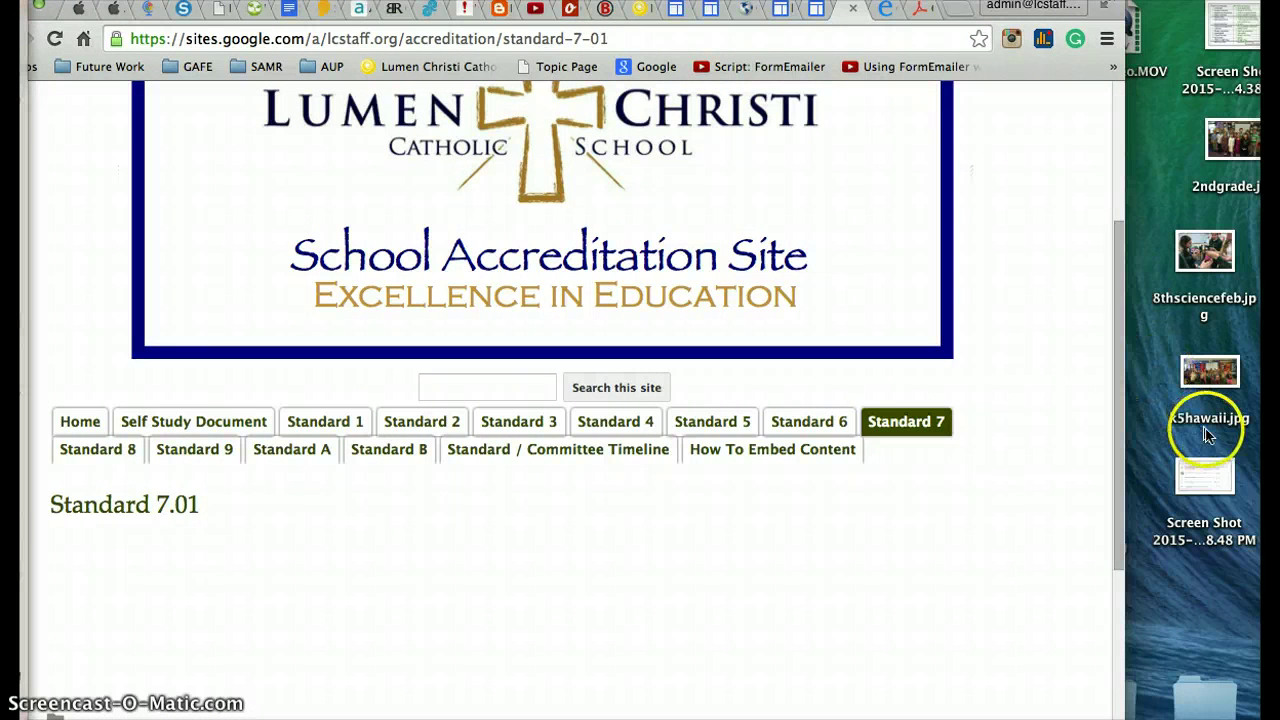
drag(1203, 474, 1203, 630)
click(1203, 385)
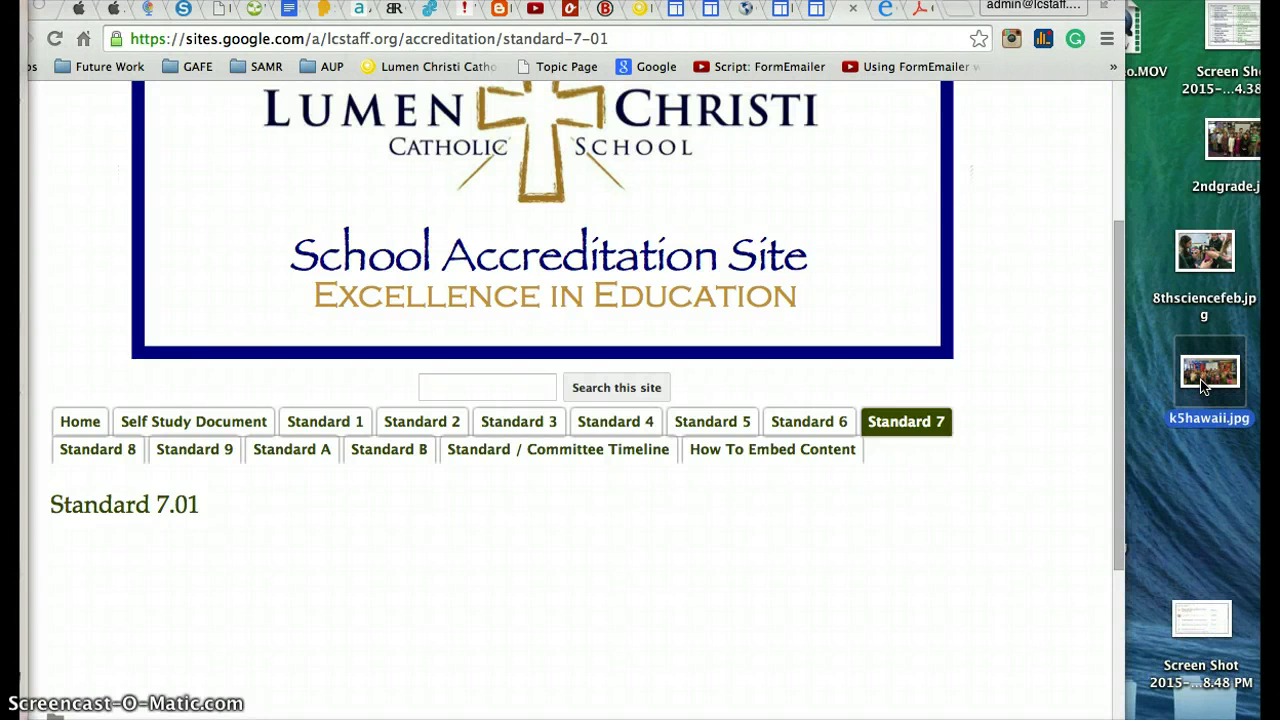
key(space)
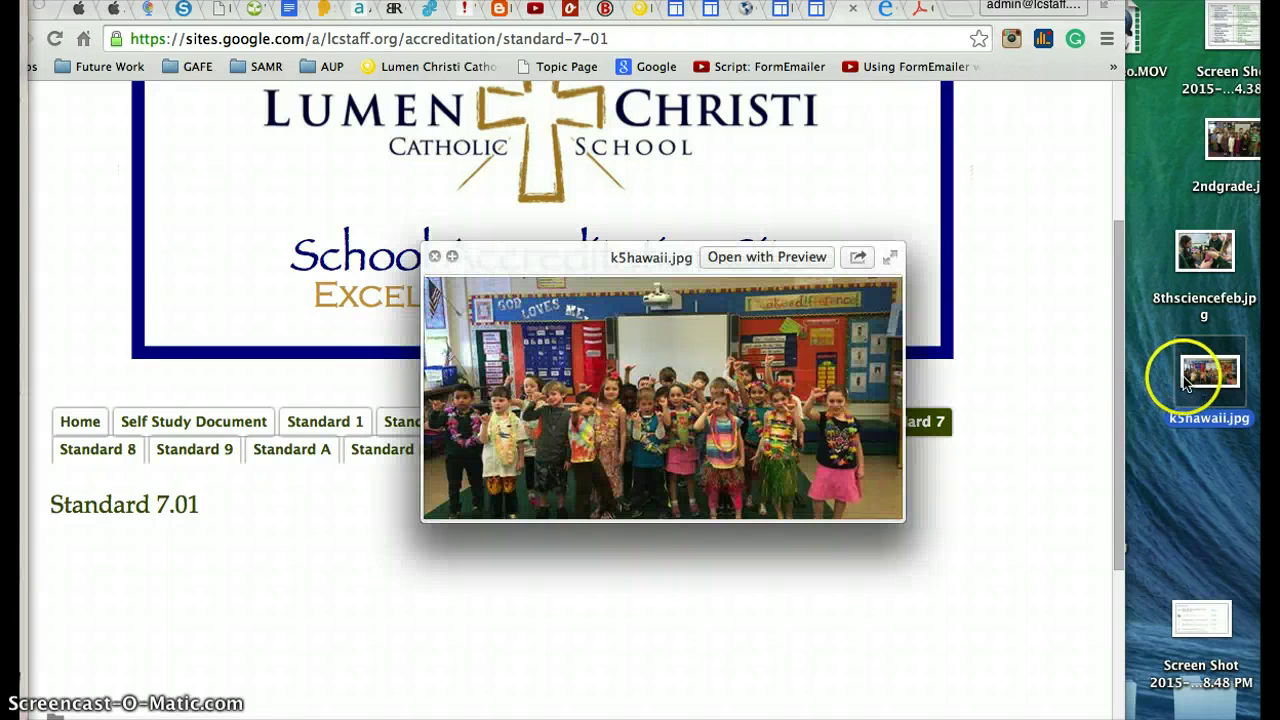
key(space)
Step: Preview 8thsciencefeb.jpg on the desktop with Quick Look, close it, and select k5hawaii.jpg
click(1197, 258)
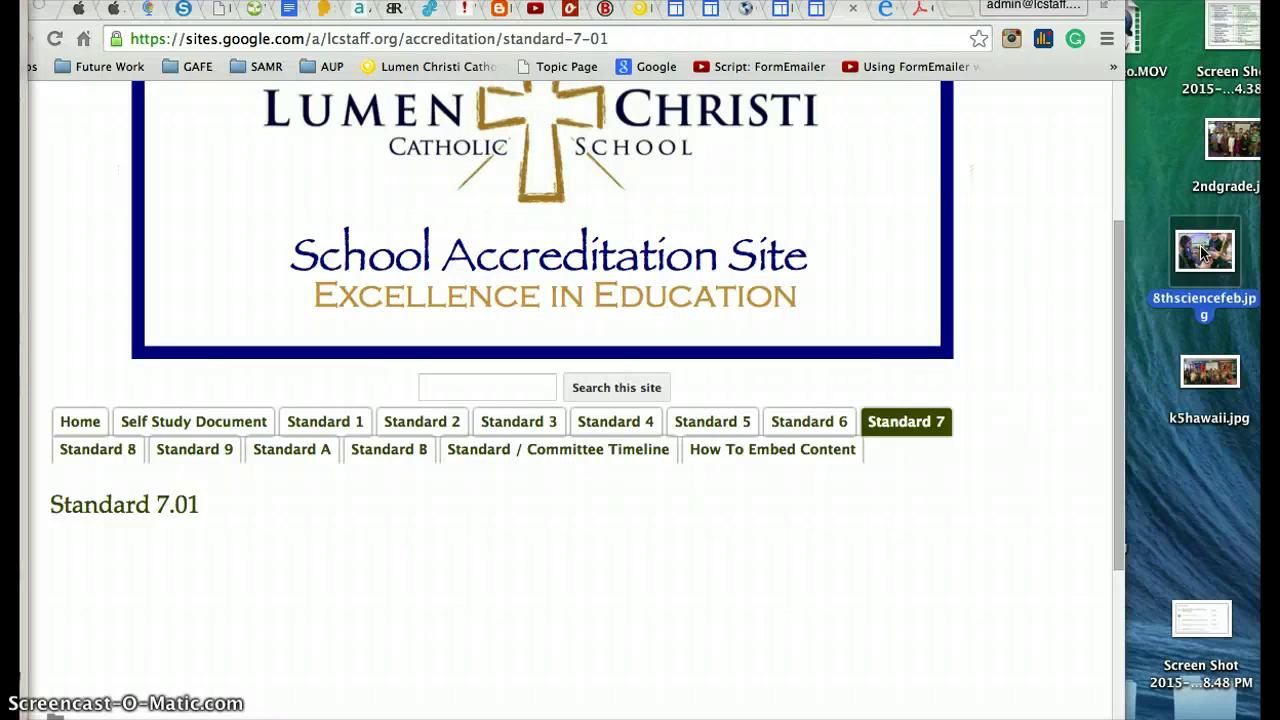
key(space)
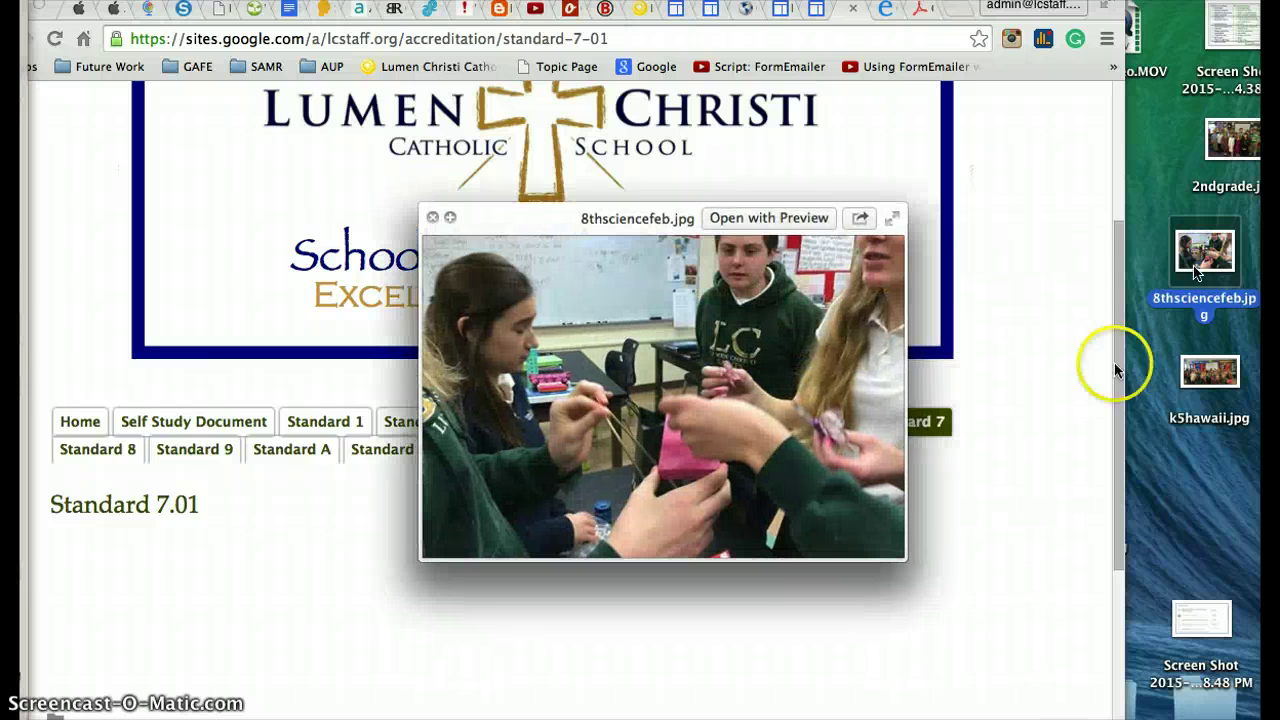
key(space)
click(686, 229)
click(1116, 258)
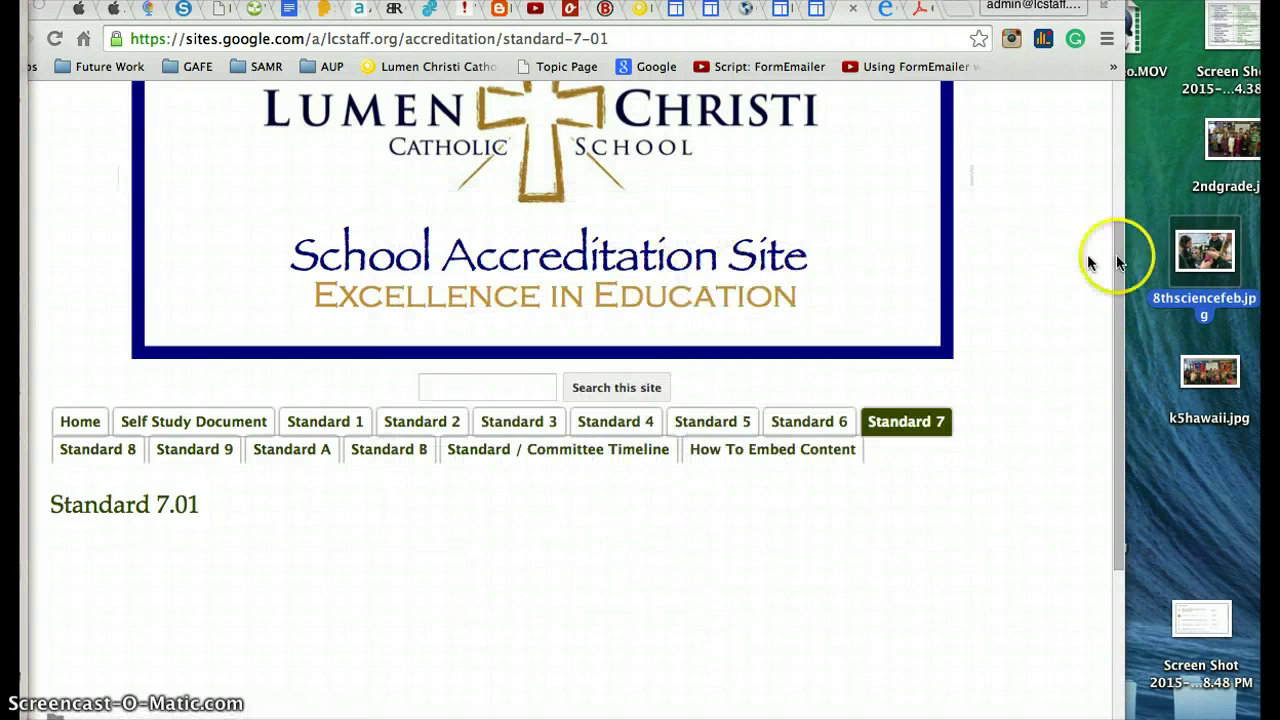
click(1154, 222)
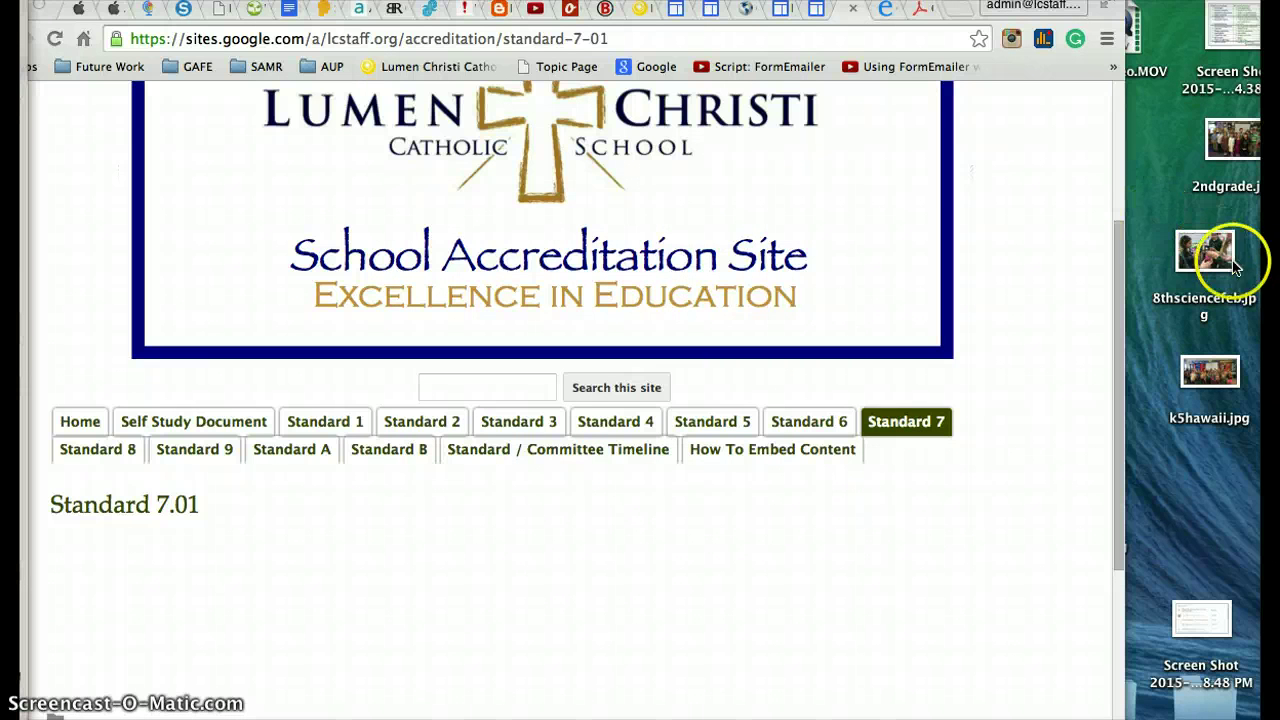
click(1211, 376)
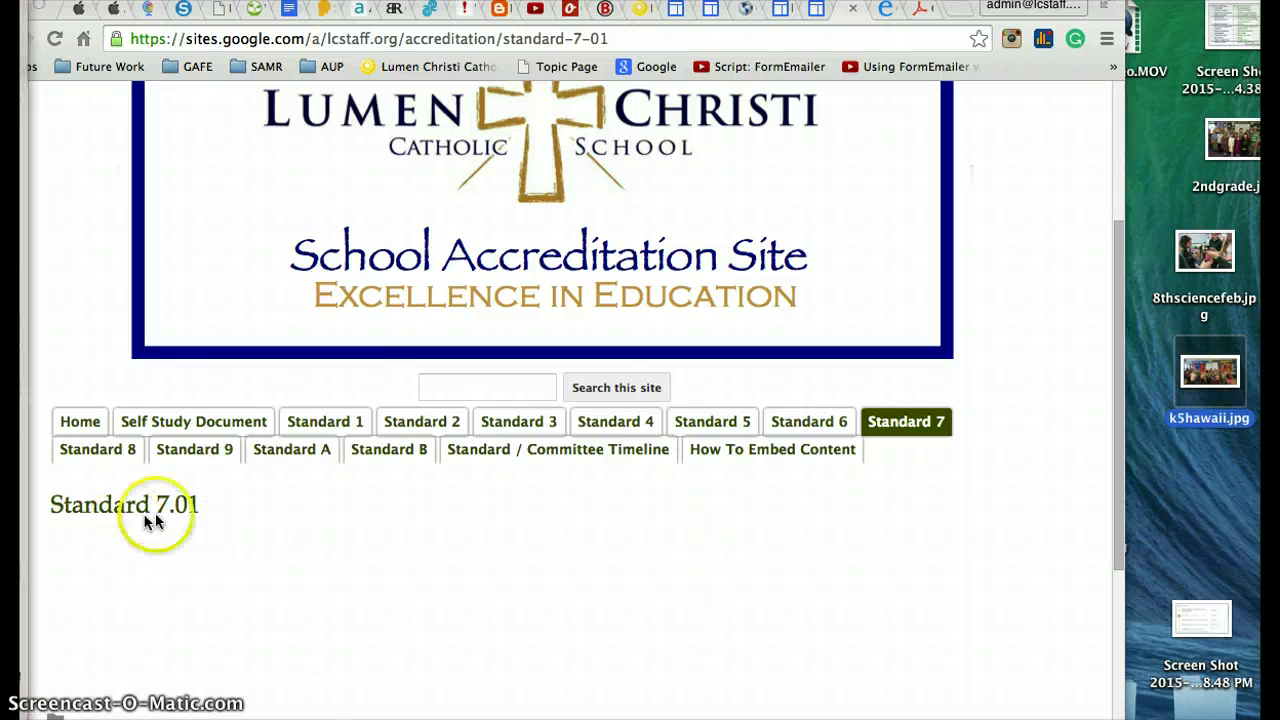
Step: Show Conference Form 2014.pdf in the browser and shift the window so the desktop images stay in view
drag(432, 5, 536, 5)
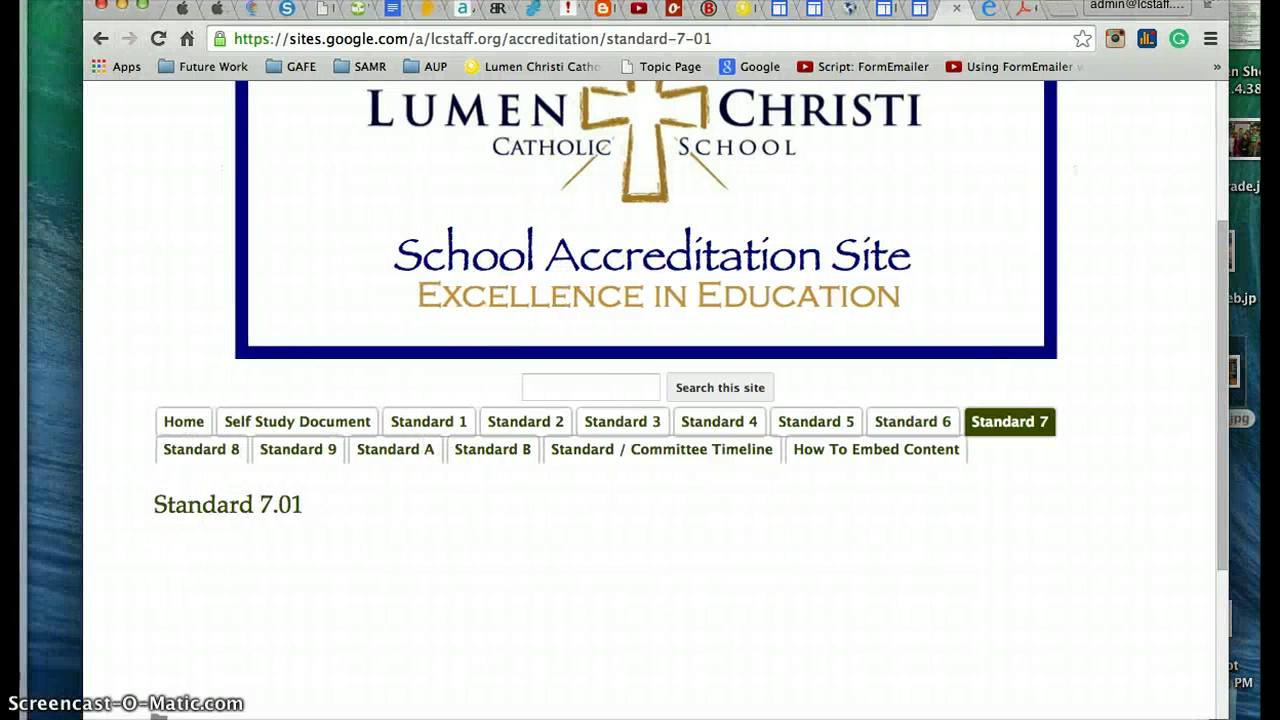
click(1020, 8)
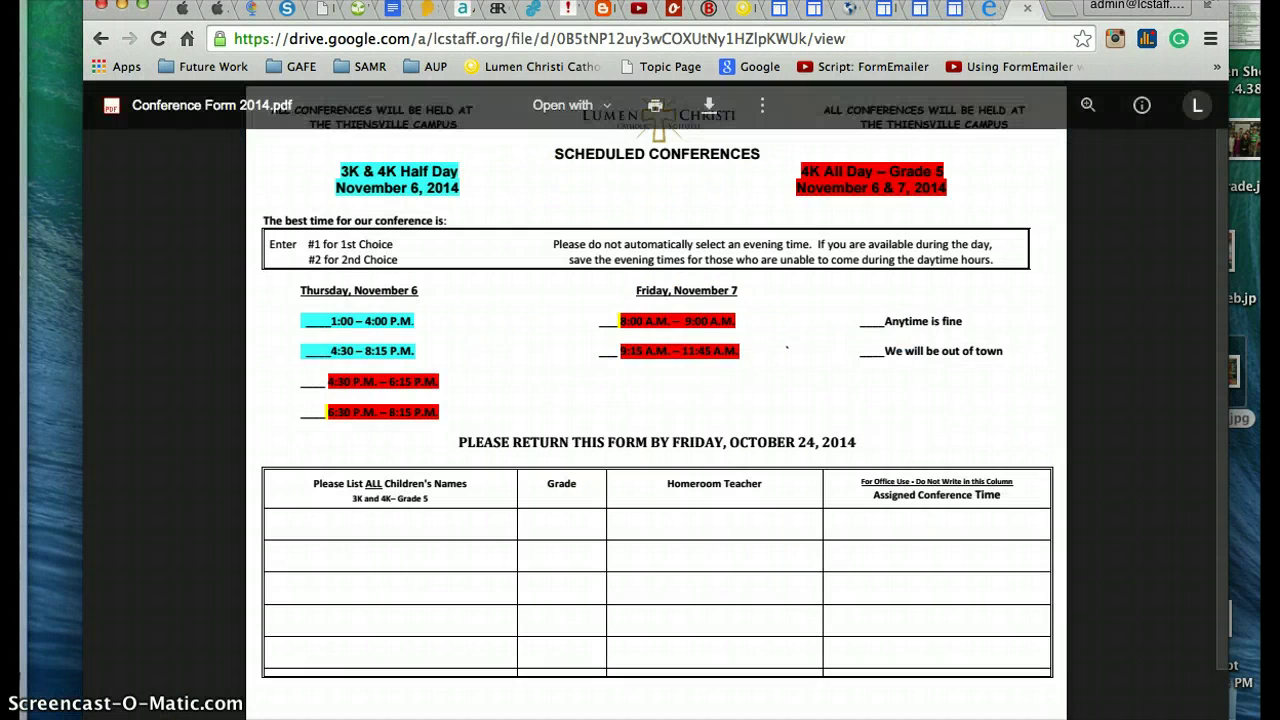
drag(898, 15, 817, 15)
click(1005, 205)
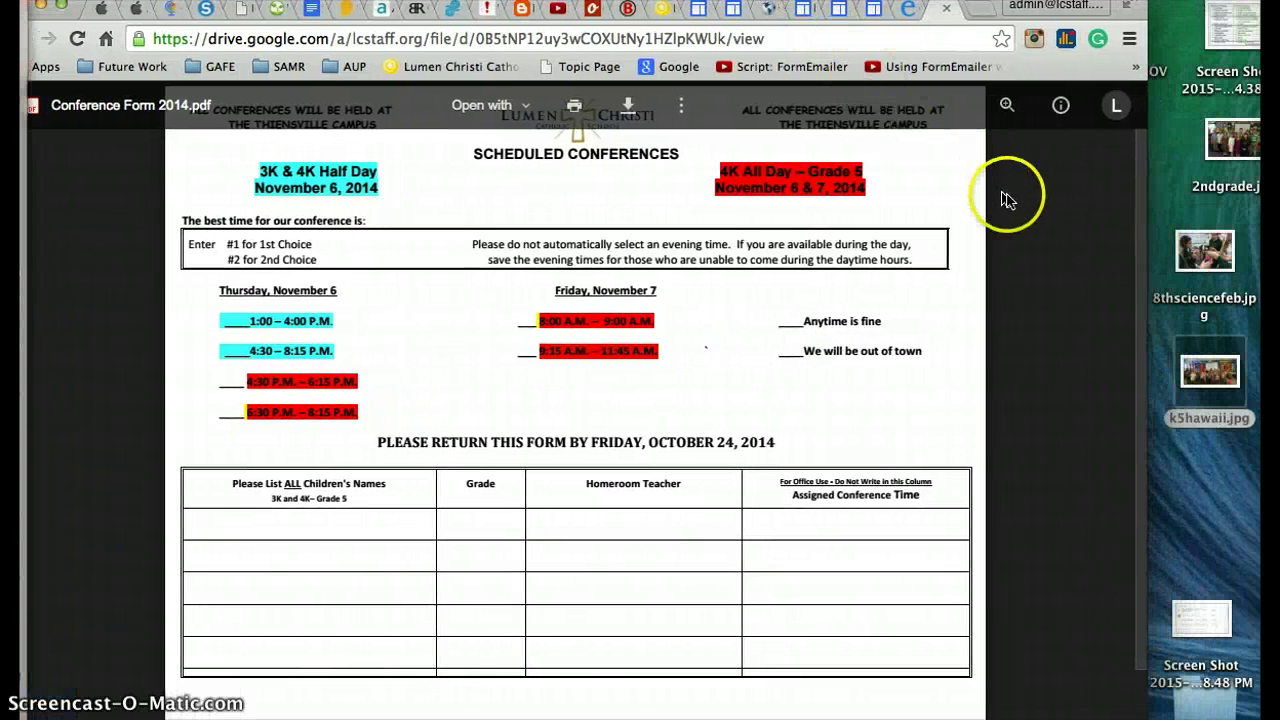
Step: Capture a screenshot of the conference form from its header down through the children's names table
scroll(1005, 212, down, 2)
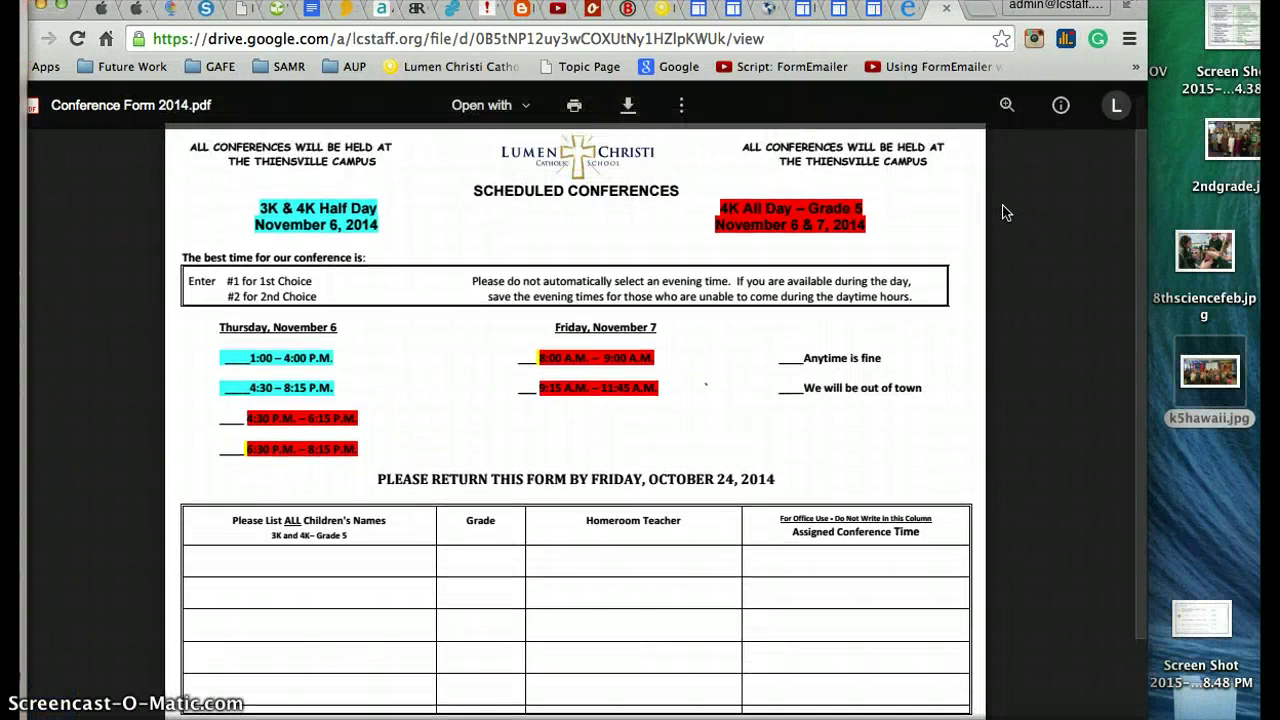
scroll(1005, 212, up, 2)
scroll(1005, 212, up, 1)
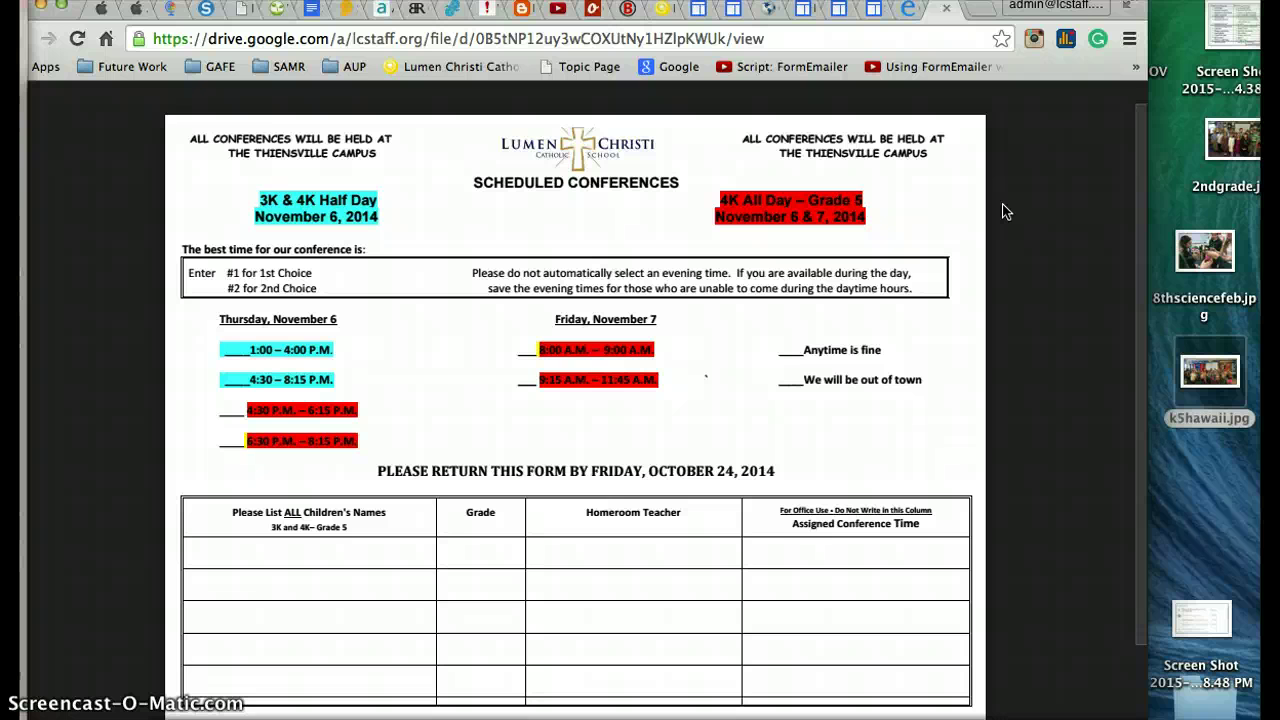
scroll(1005, 212, down, 1)
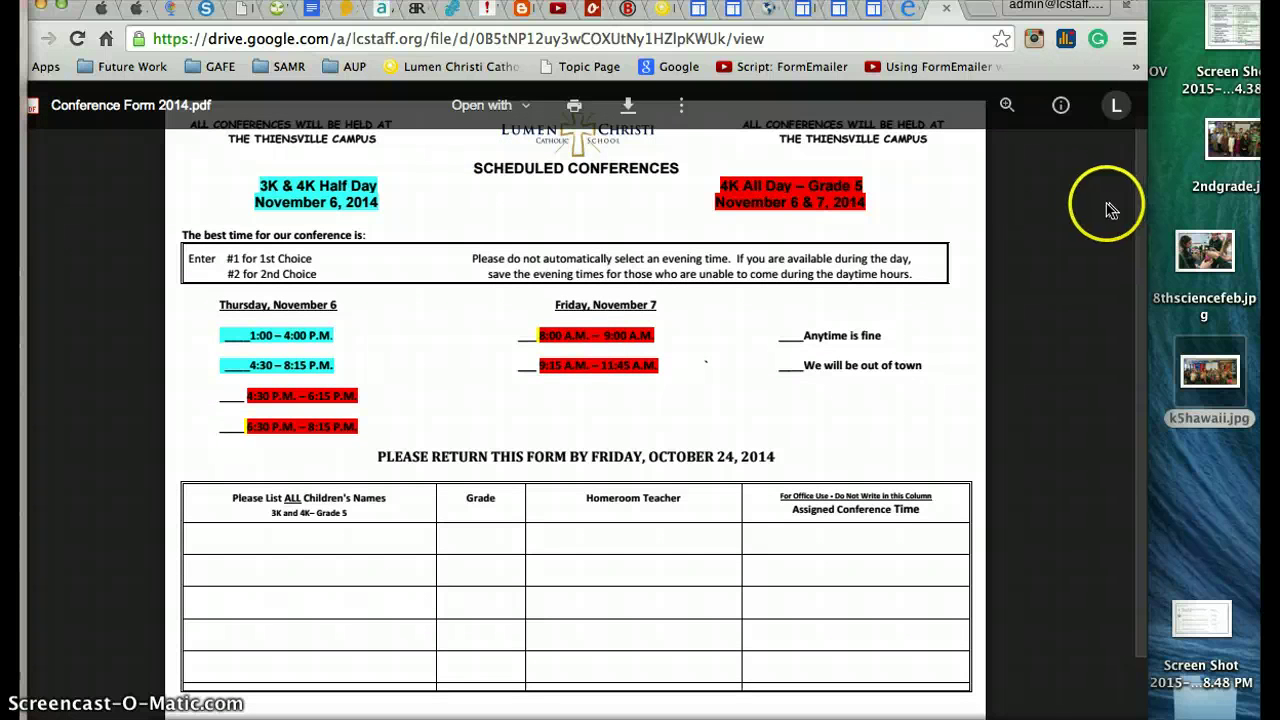
scroll(1097, 209, up, 1)
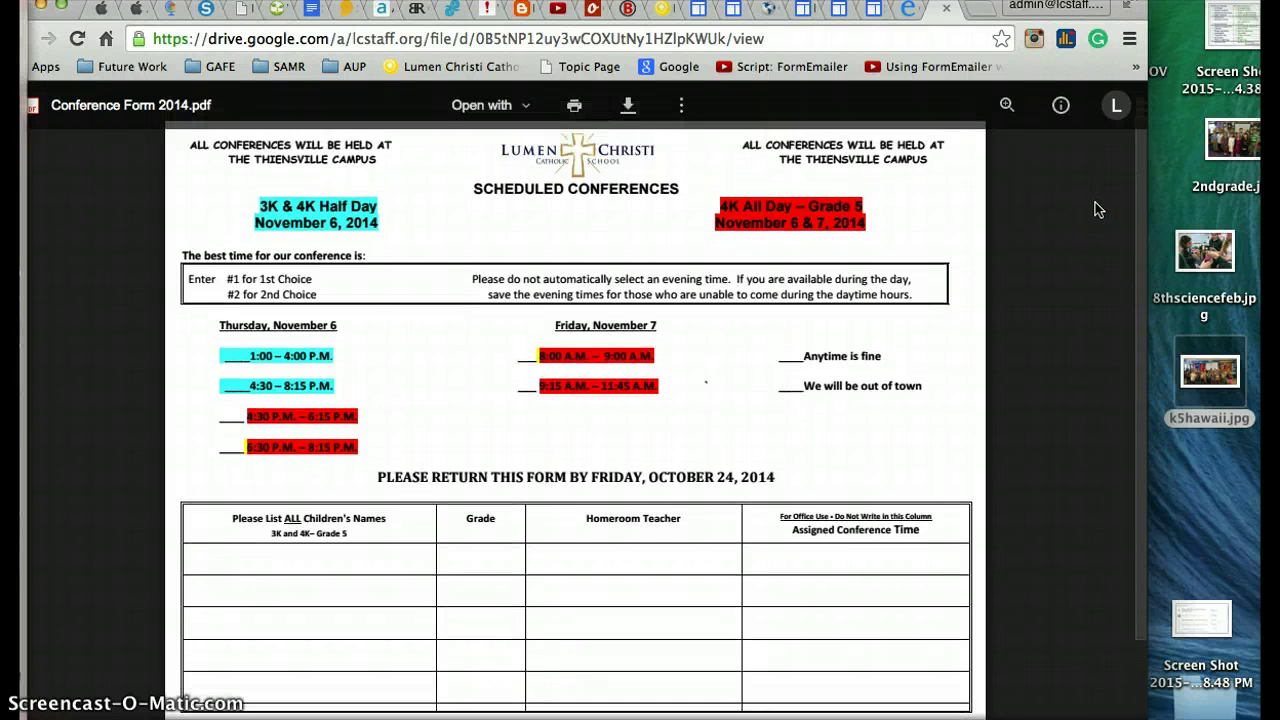
scroll(1097, 209, down, 1)
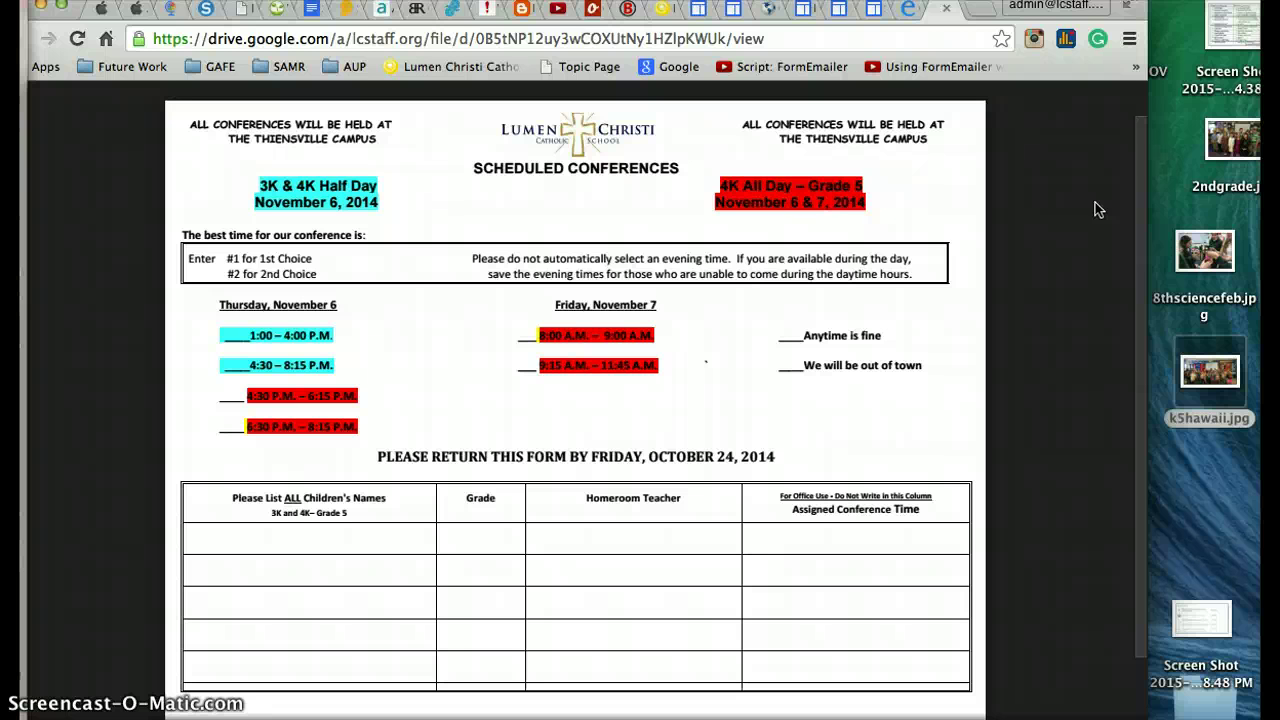
scroll(1094, 202, down, 1)
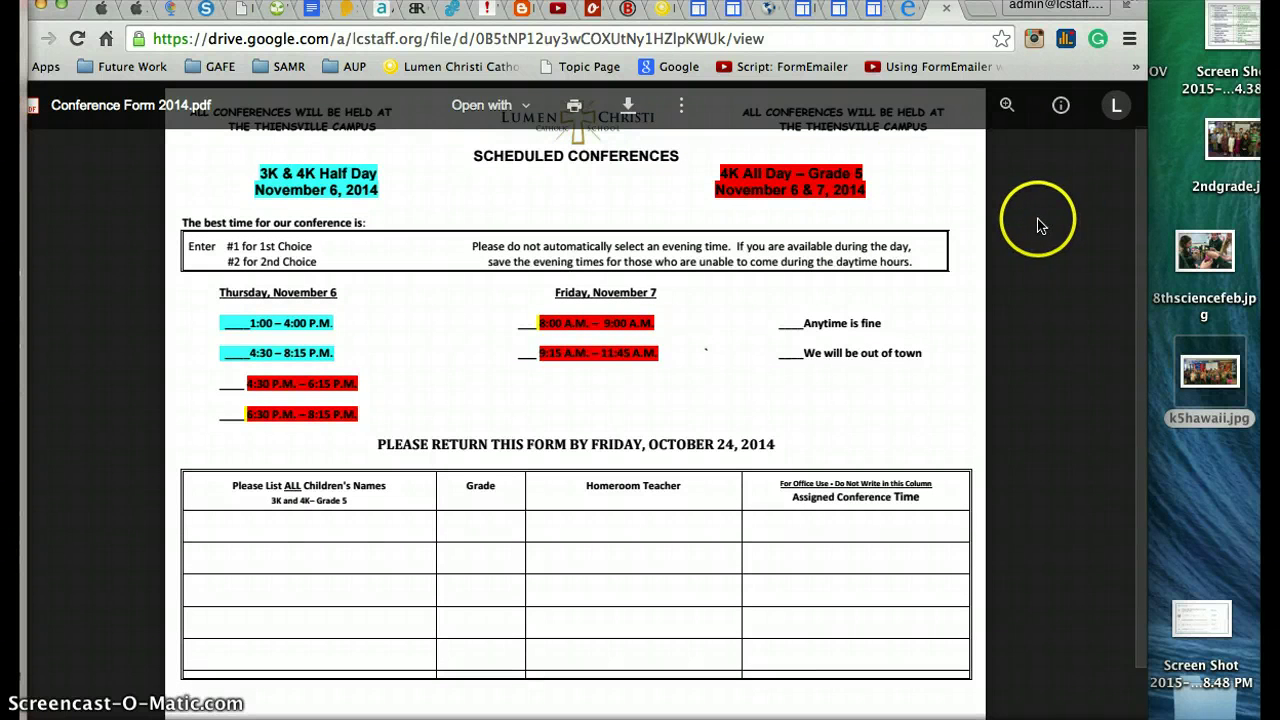
scroll(1037, 225, up, 1)
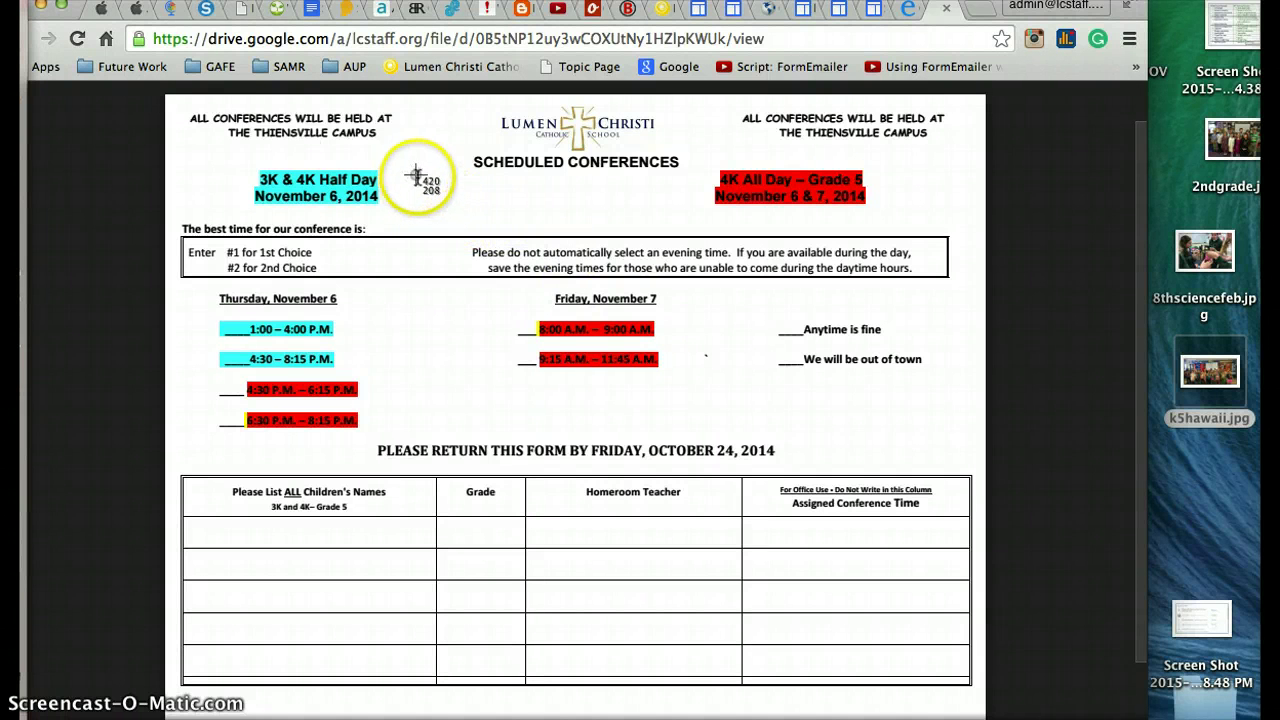
drag(170, 100, 971, 695)
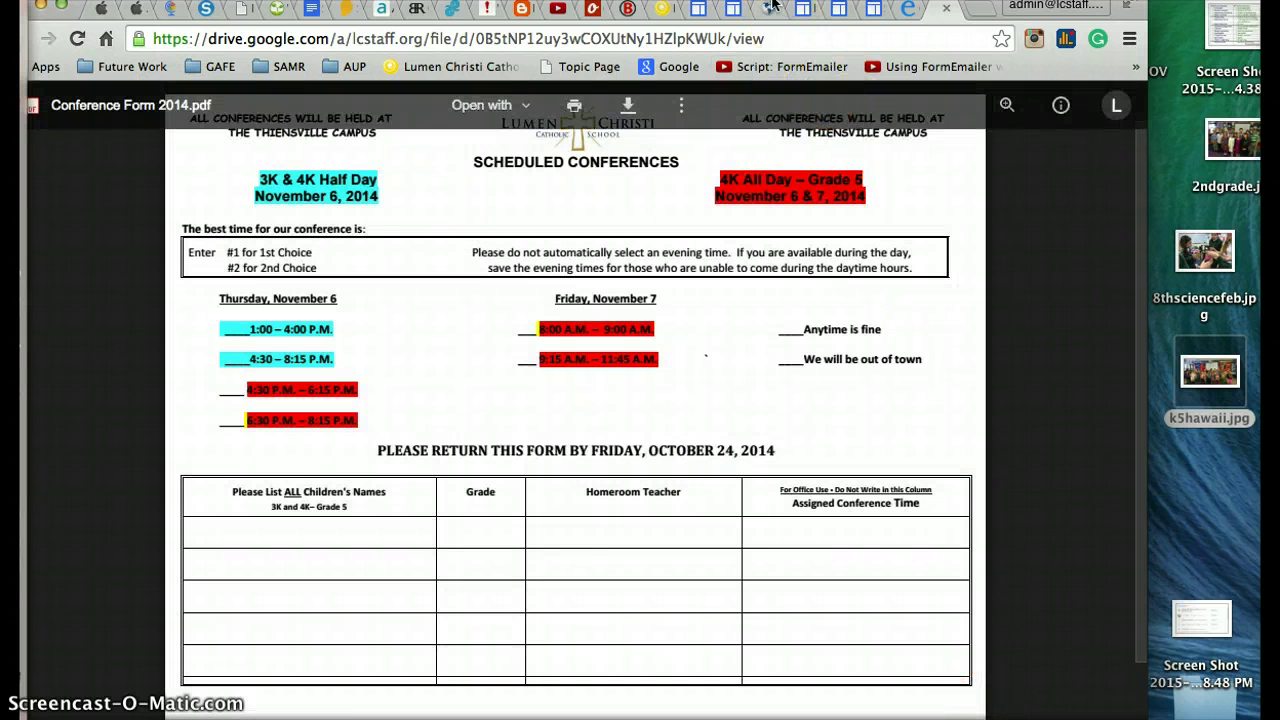
Step: Place the new screenshot file below k5hawaii.jpg on the desktop and preview it with Quick Look
drag(745, 8, 590, 370)
click(658, 252)
drag(658, 252, 1198, 478)
drag(941, 366, 1126, 3)
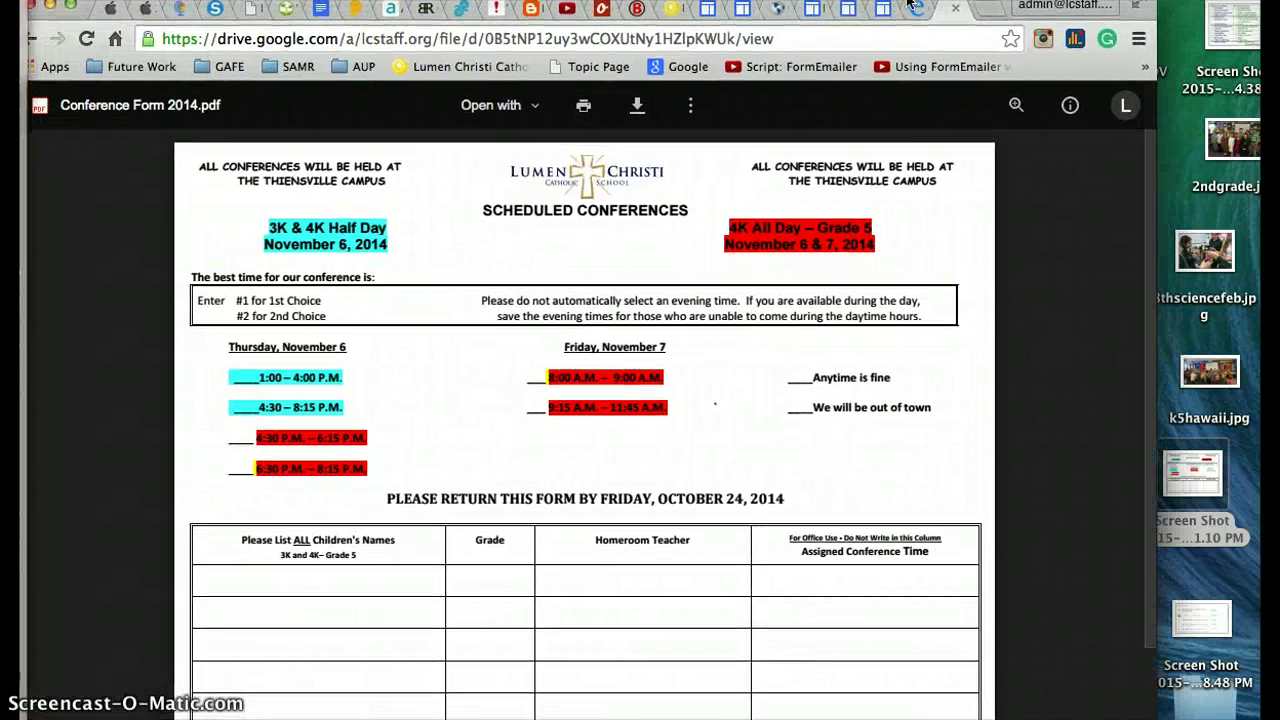
drag(1188, 470, 1212, 467)
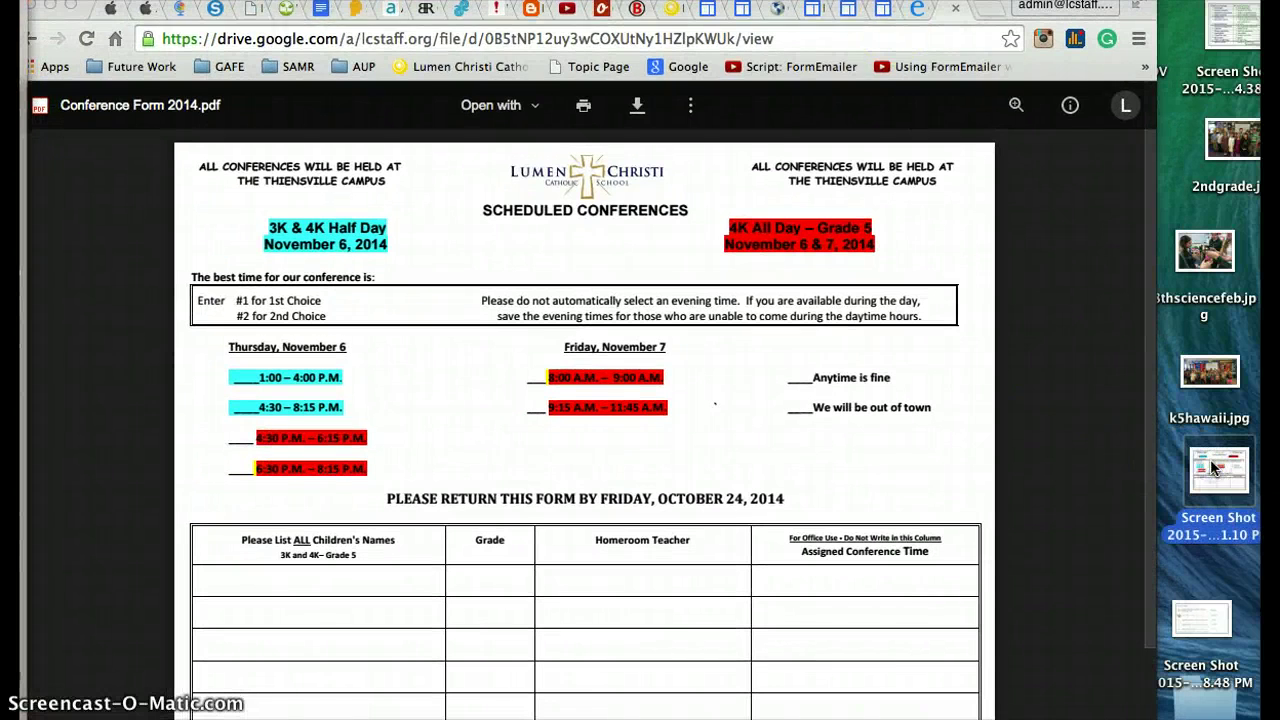
key(space)
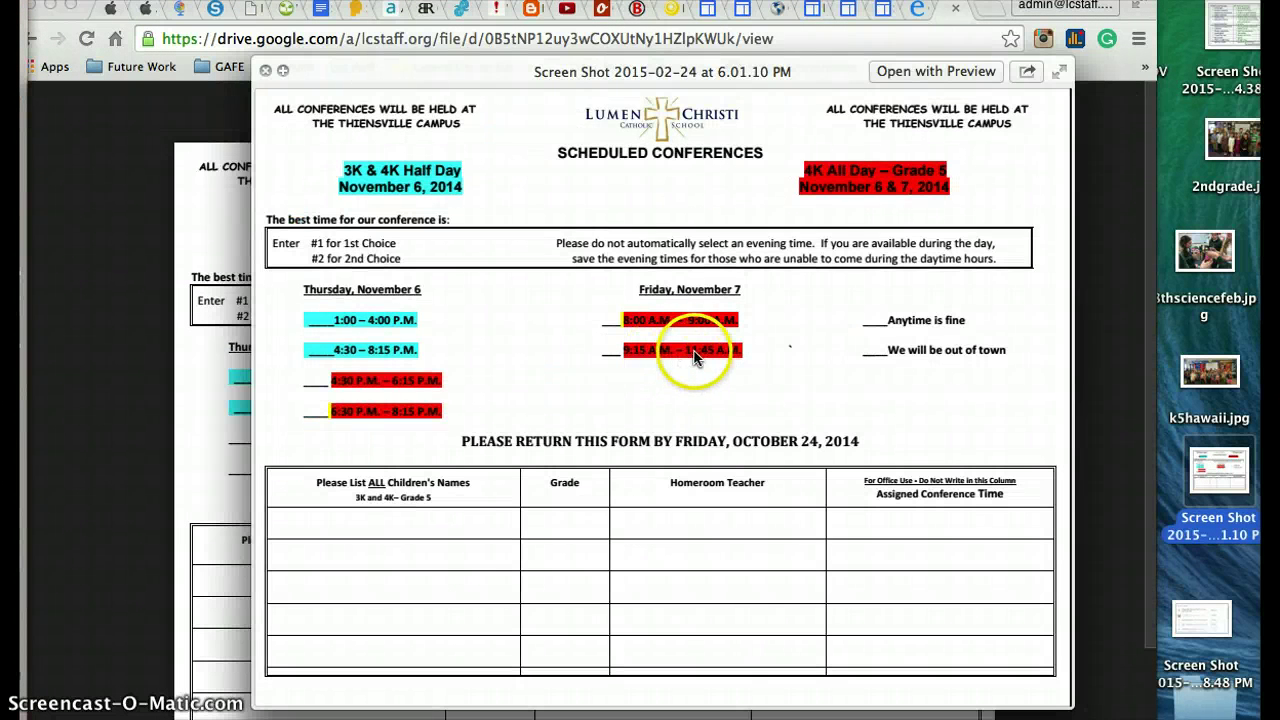
key(space)
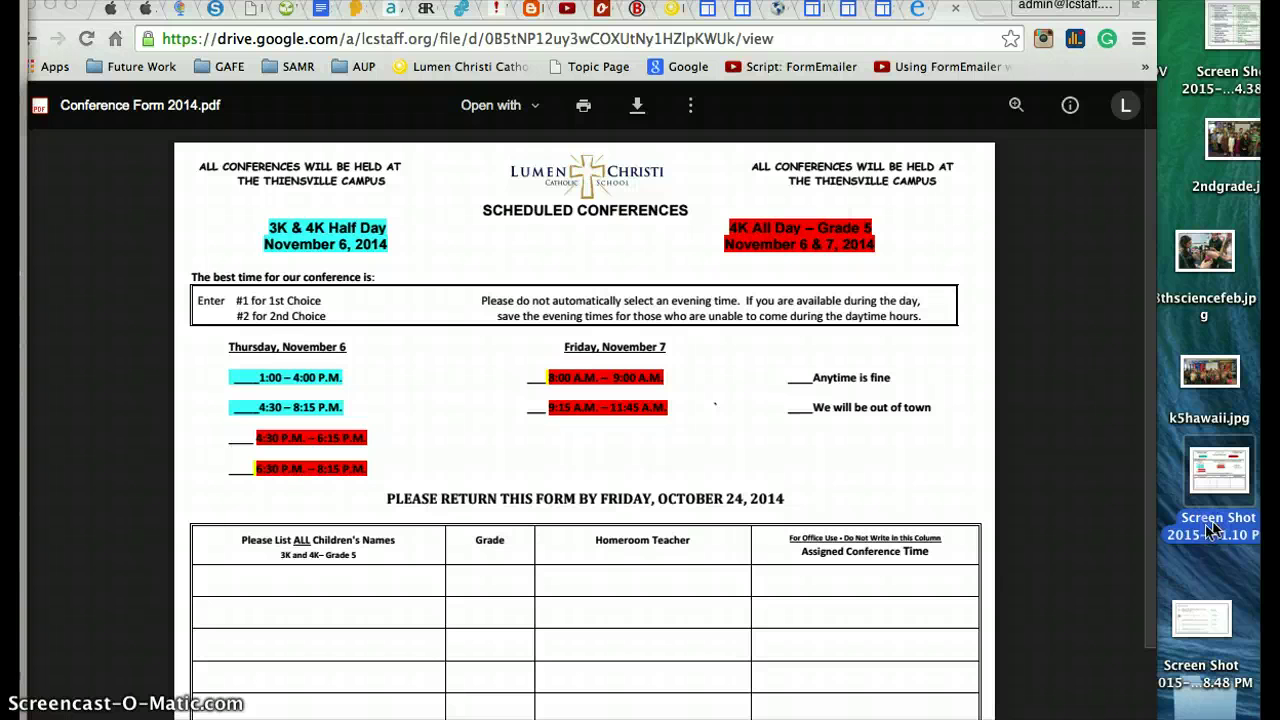
Step: Rename the new screenshot file to conferenceform.jpg, accepting the change to the .jpg extension
click(1207, 530)
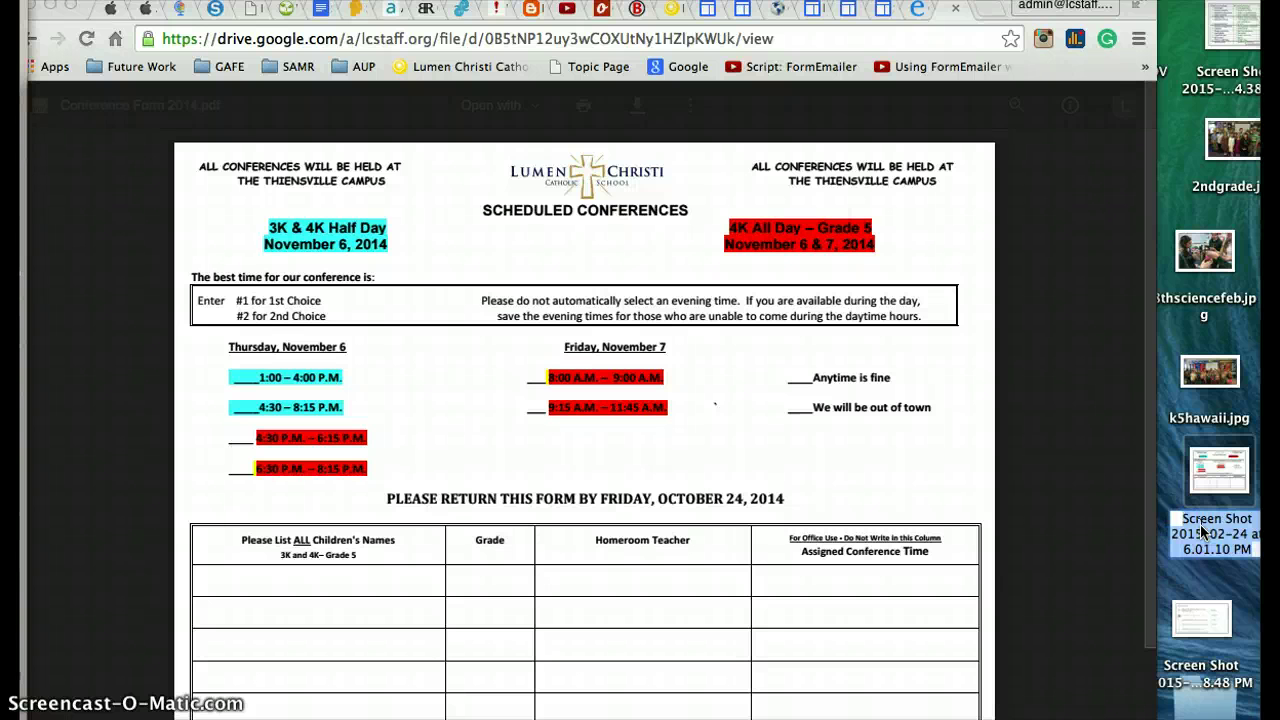
text(conferenceform.png)
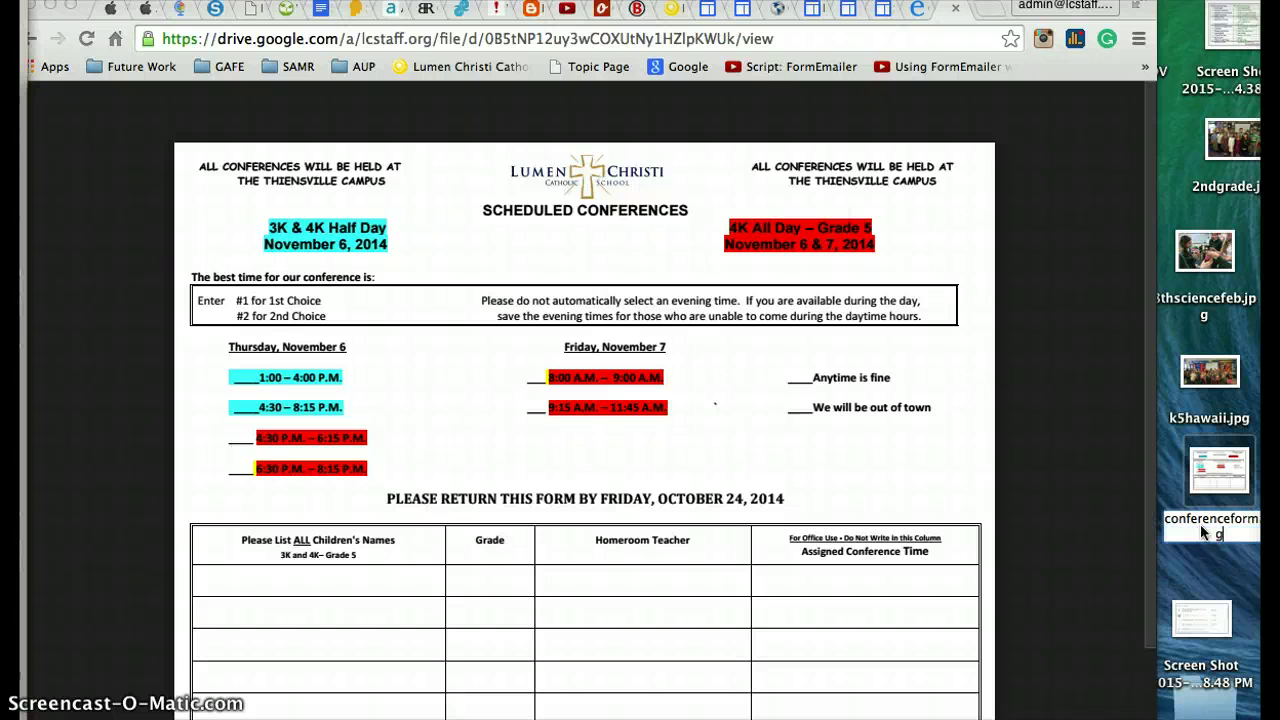
click(1194, 563)
click(880, 280)
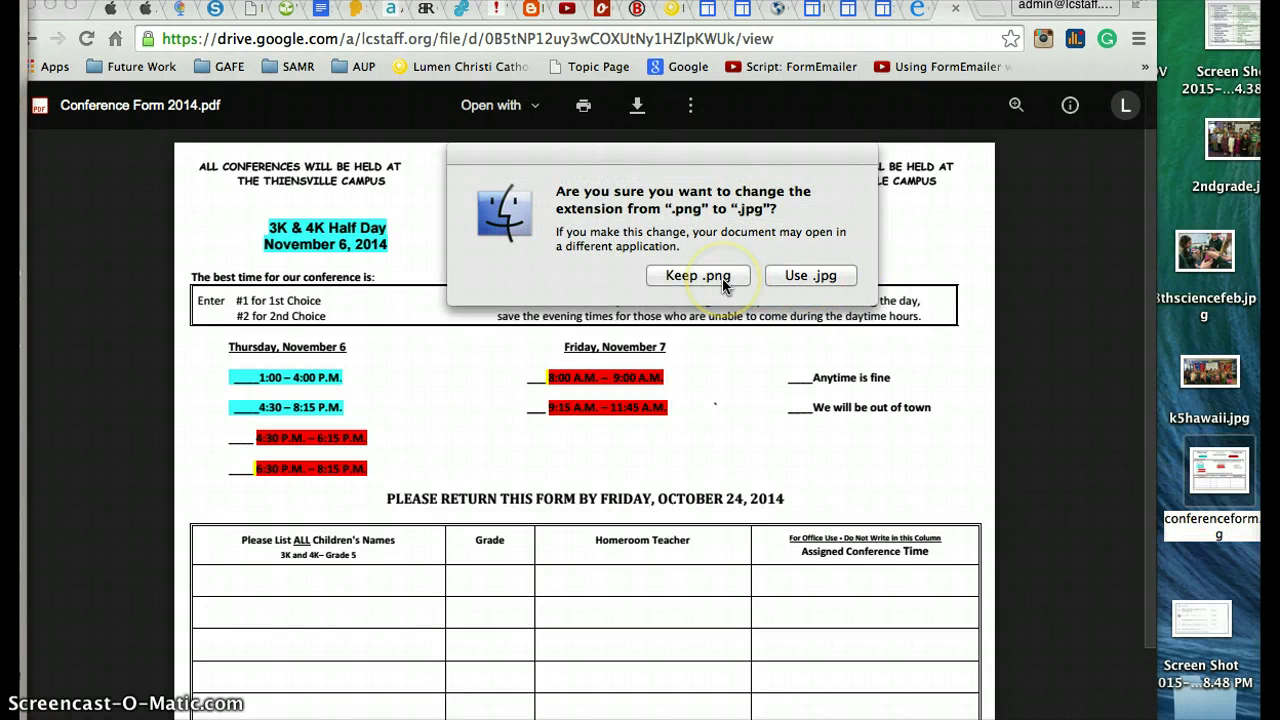
click(800, 276)
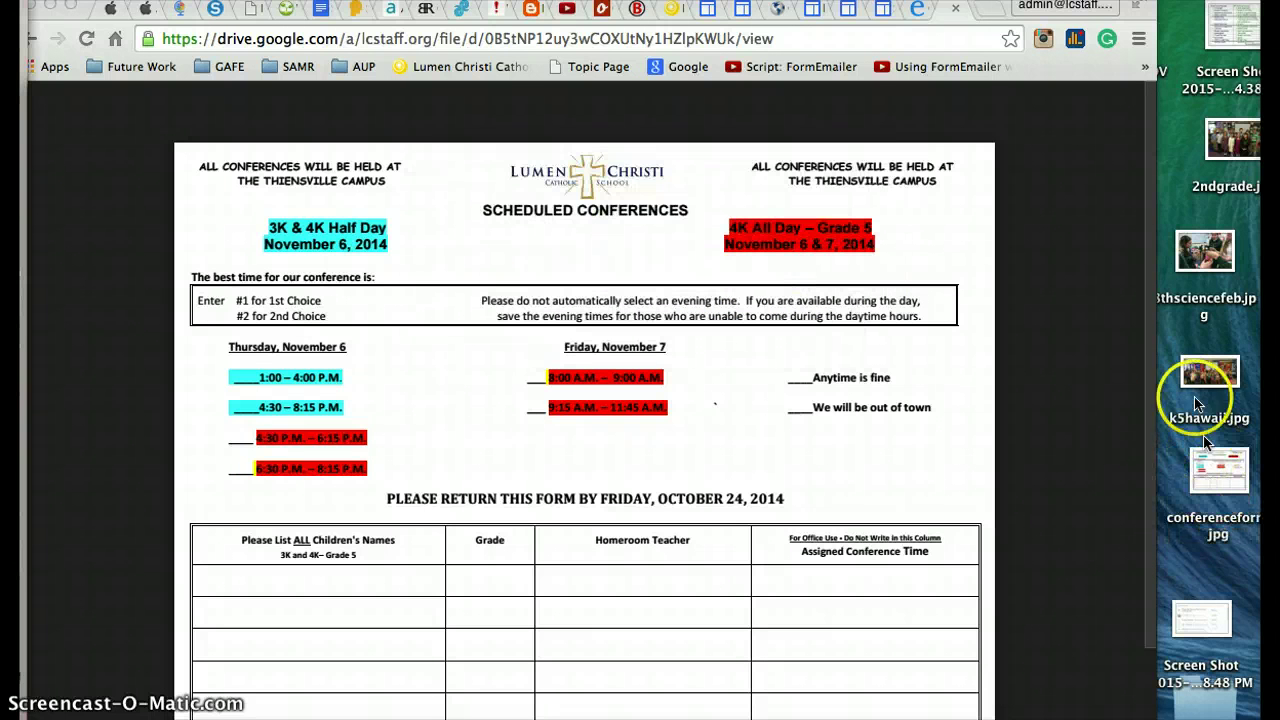
Step: Align conferenceform.jpg under k5hawaii.jpg on the desktop, shifting the browser window to uncover it
click(1200, 375)
drag(1218, 465, 1110, 390)
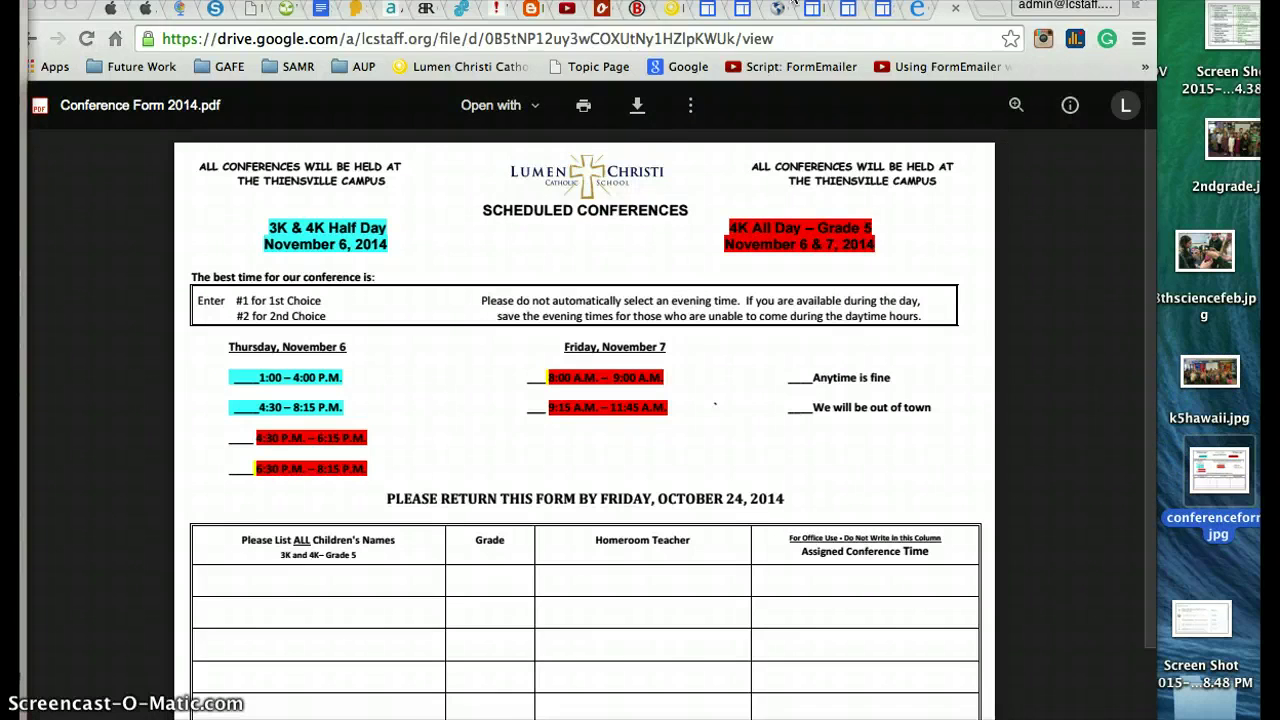
drag(788, 1, 763, 6)
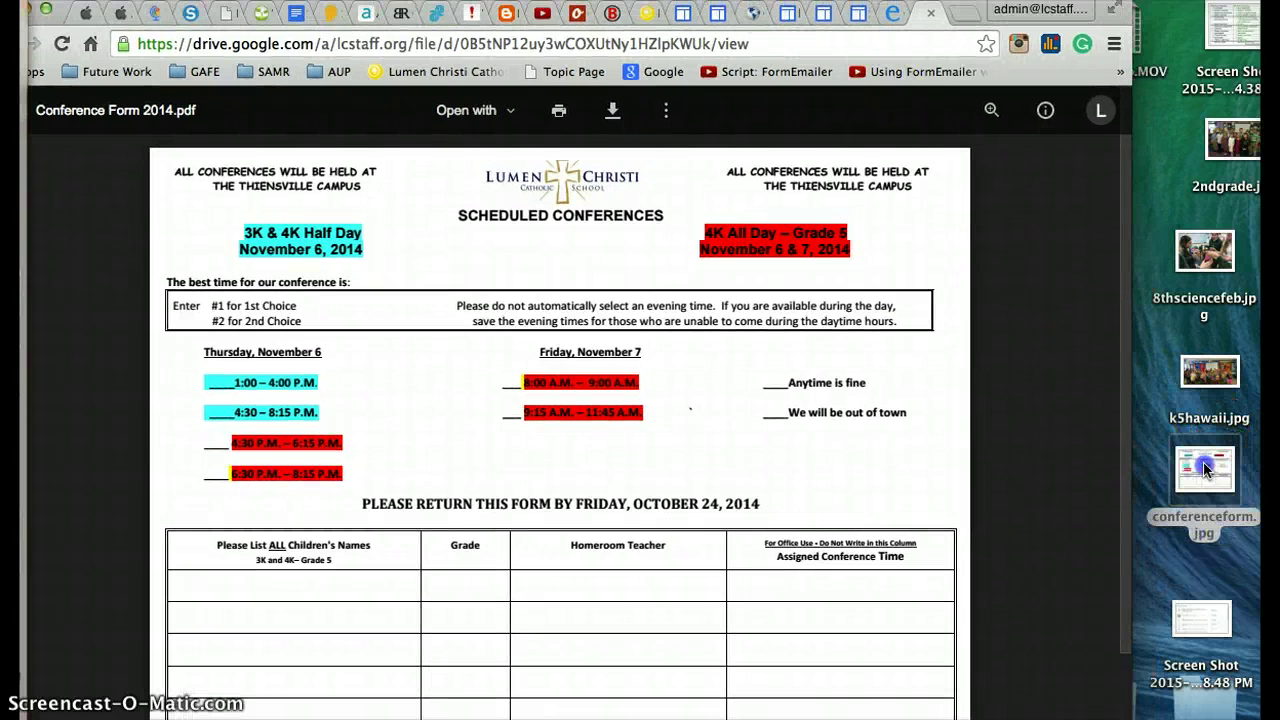
Step: Return to the Standard 7.01 page of the accreditation site and bring its page controls into view
click(845, 12)
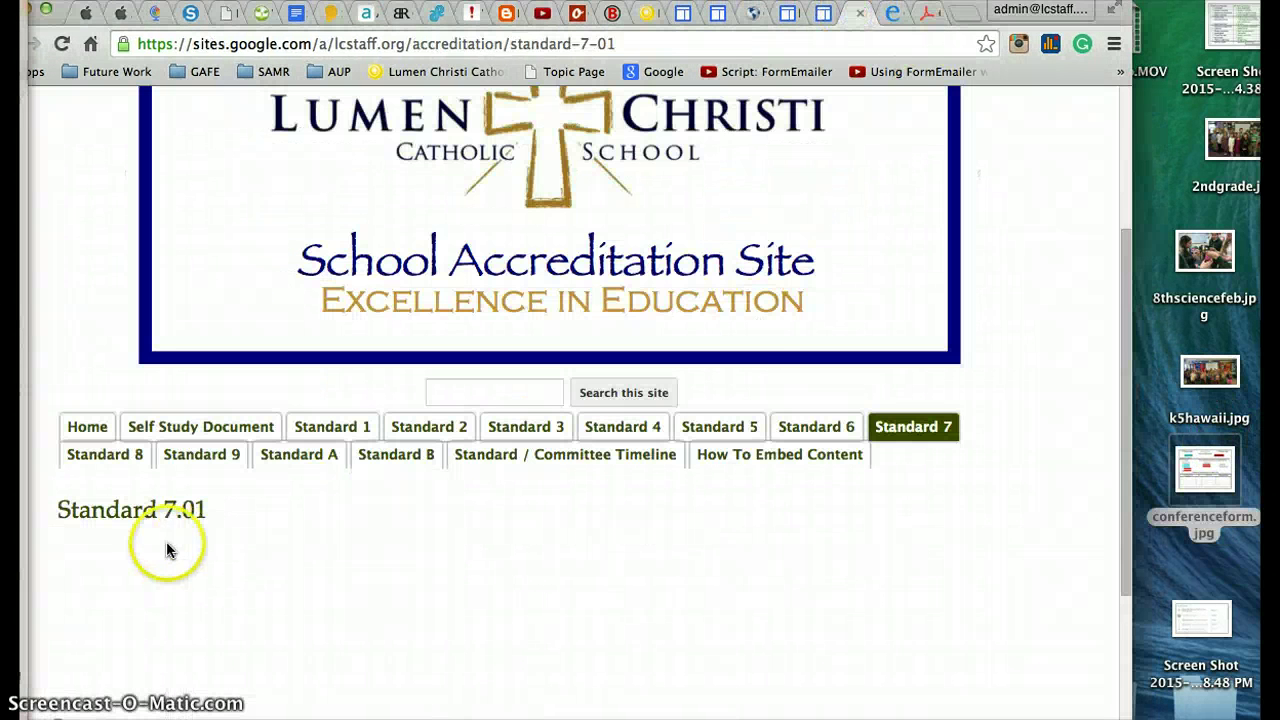
drag(389, 4, 419, 0)
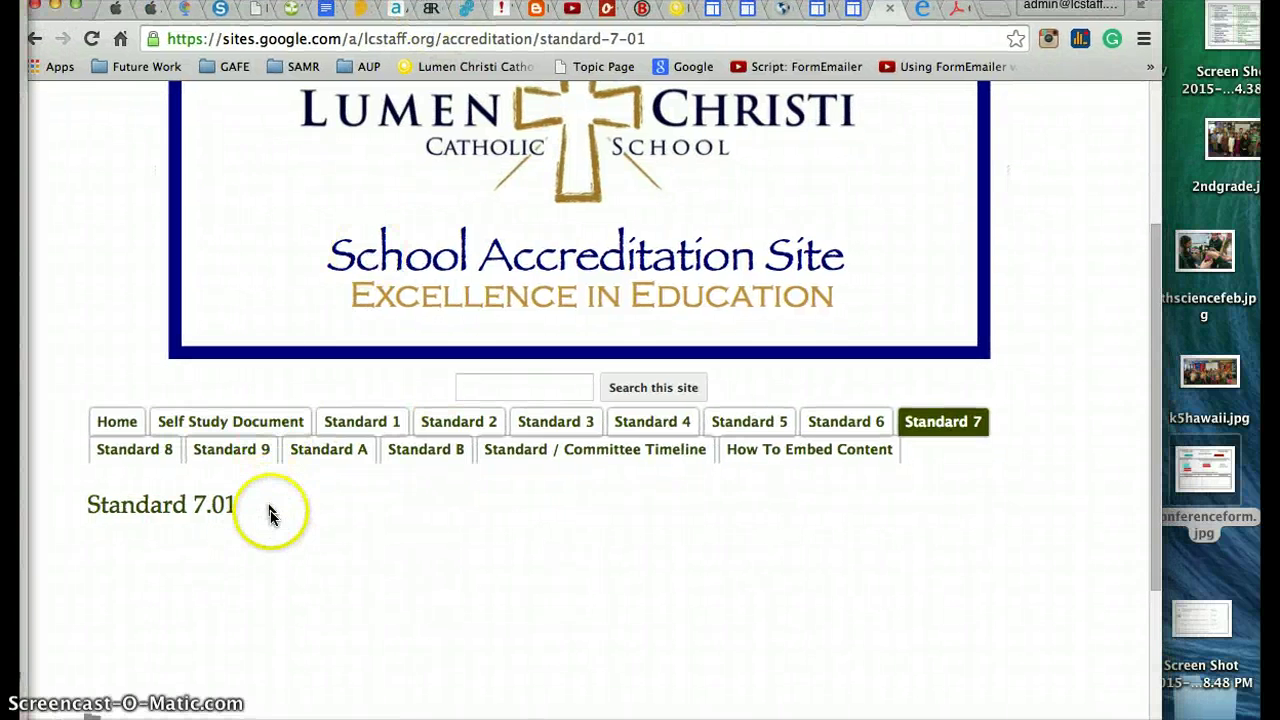
scroll(274, 519, down, 3)
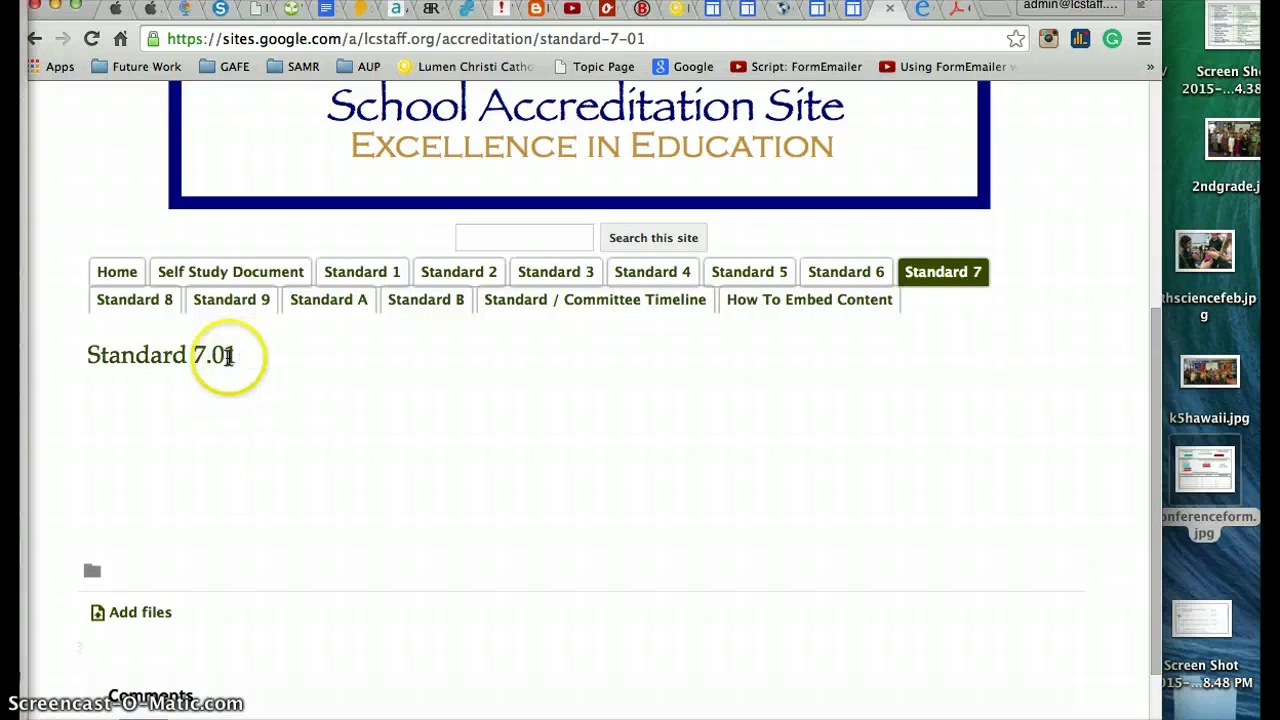
scroll(335, 388, up, 3)
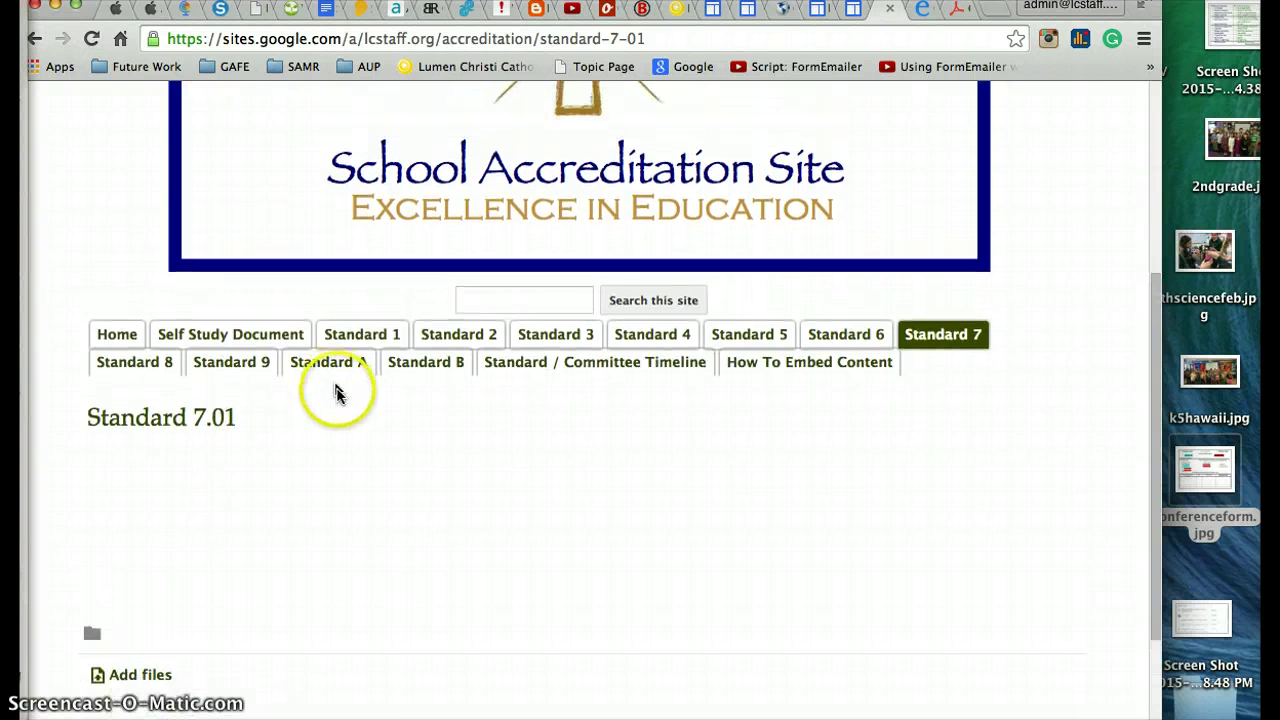
scroll(273, 545, up, 1)
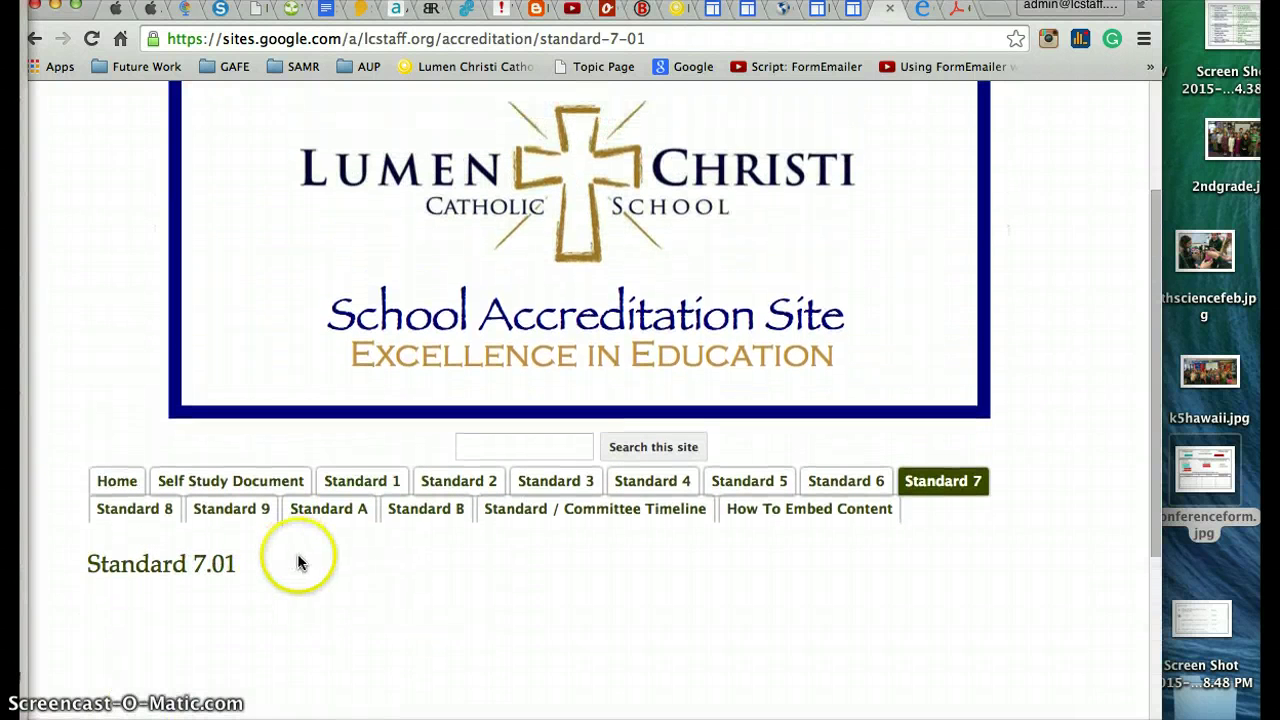
scroll(1033, 334, up, 4)
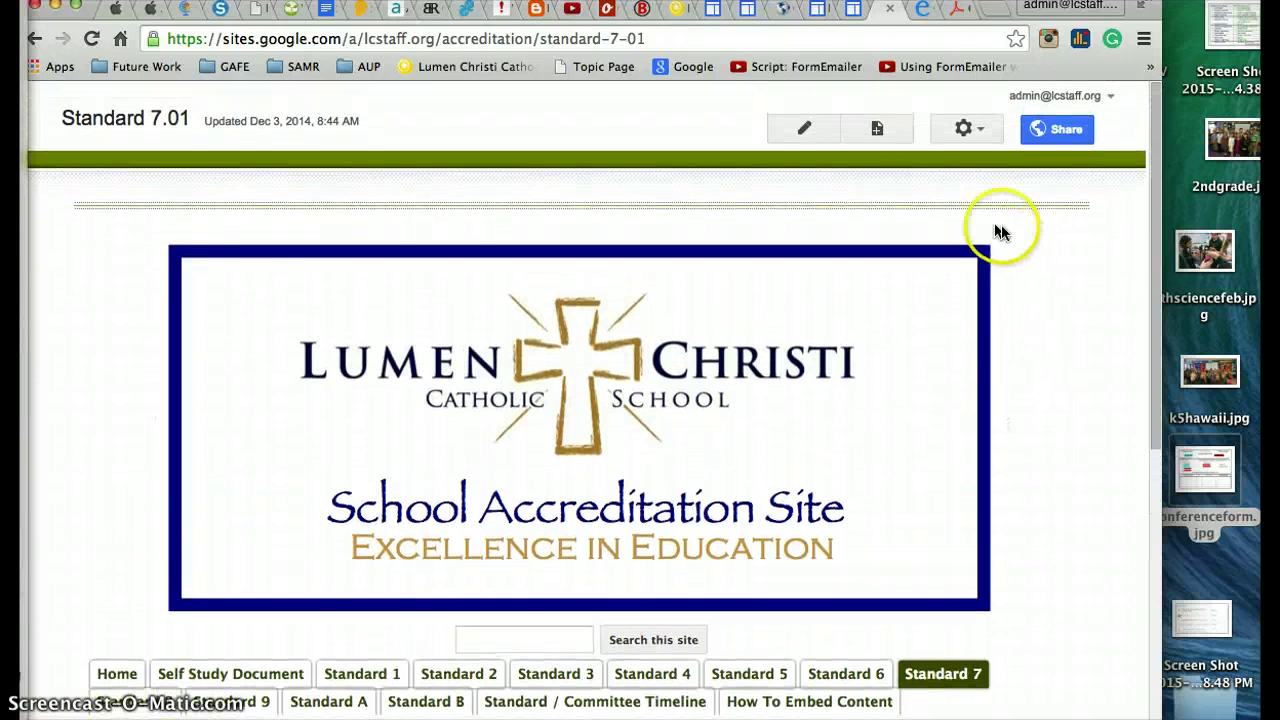
Step: Edit the Standard 7.01 page, start inserting an uploaded image, and select k5hawaii.jpg and conferenceform.jpg from the Desktop
click(806, 127)
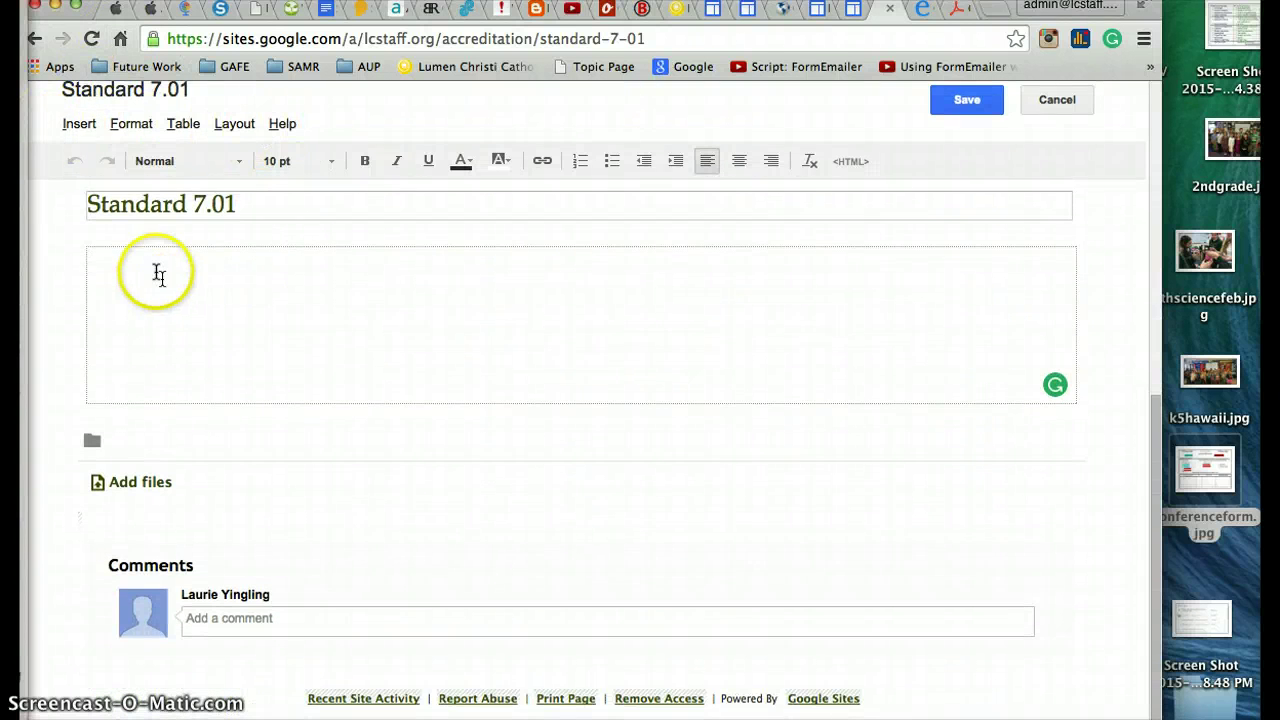
click(79, 123)
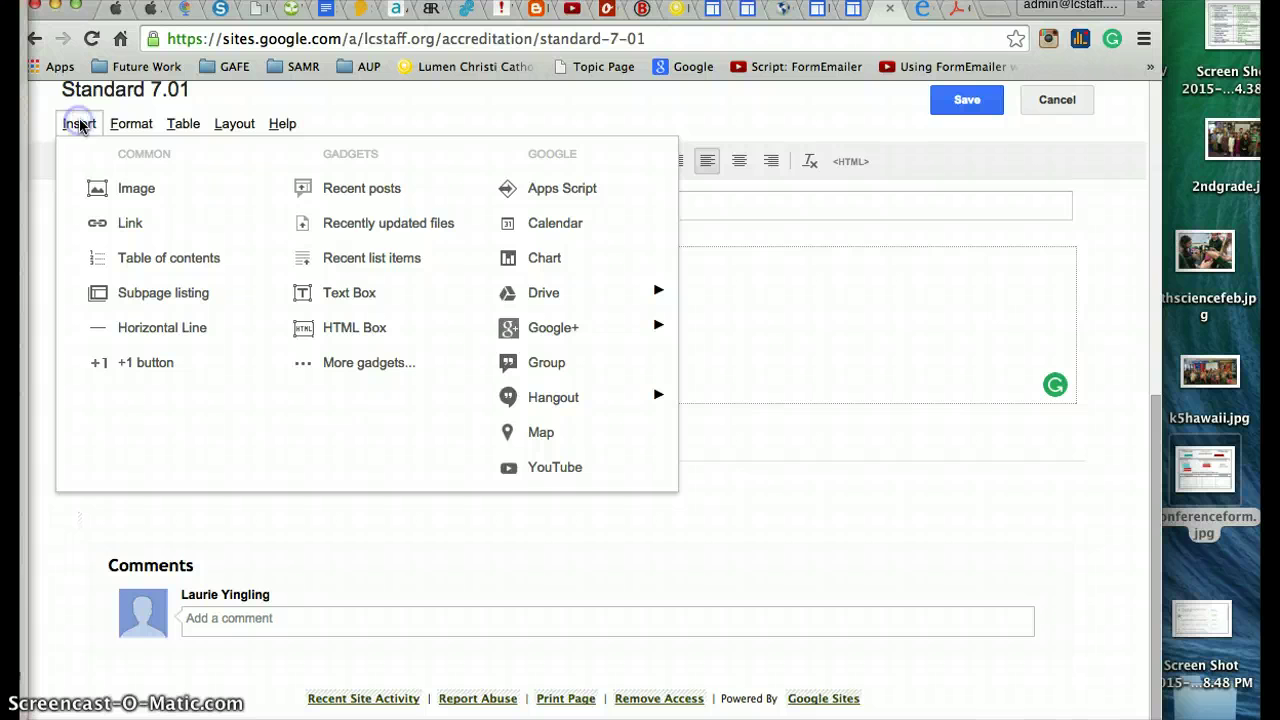
click(159, 197)
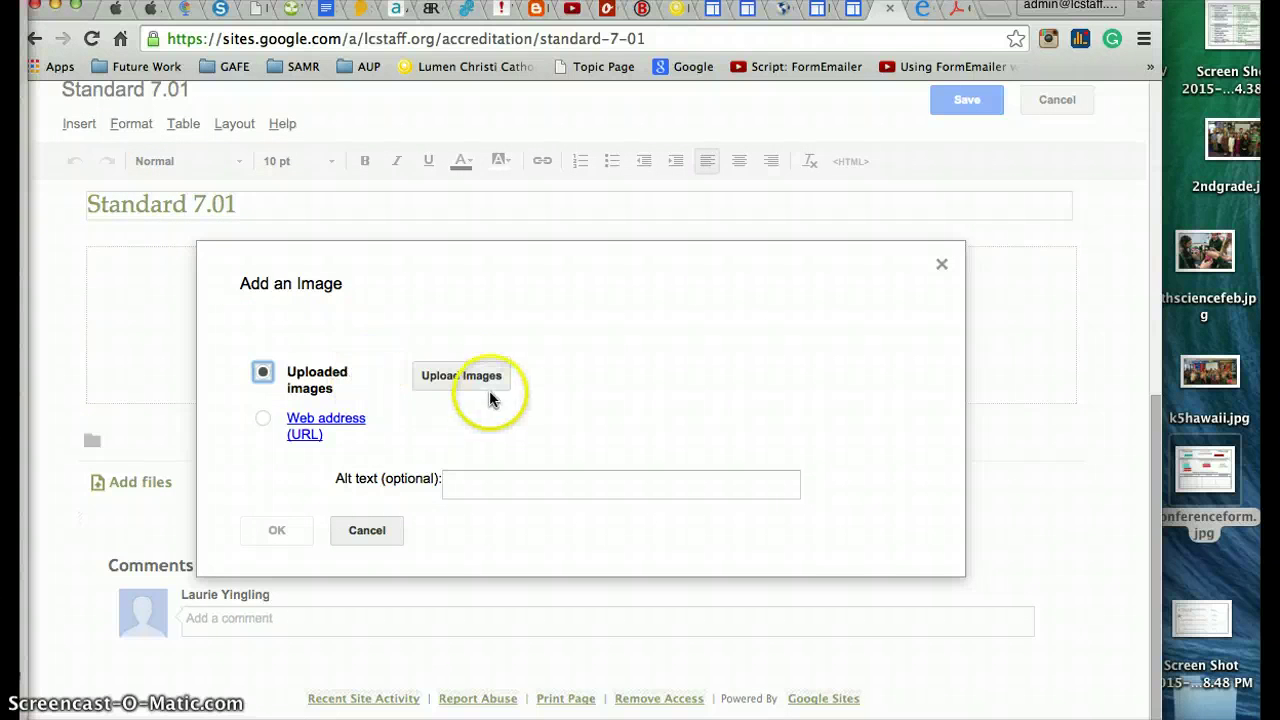
click(474, 375)
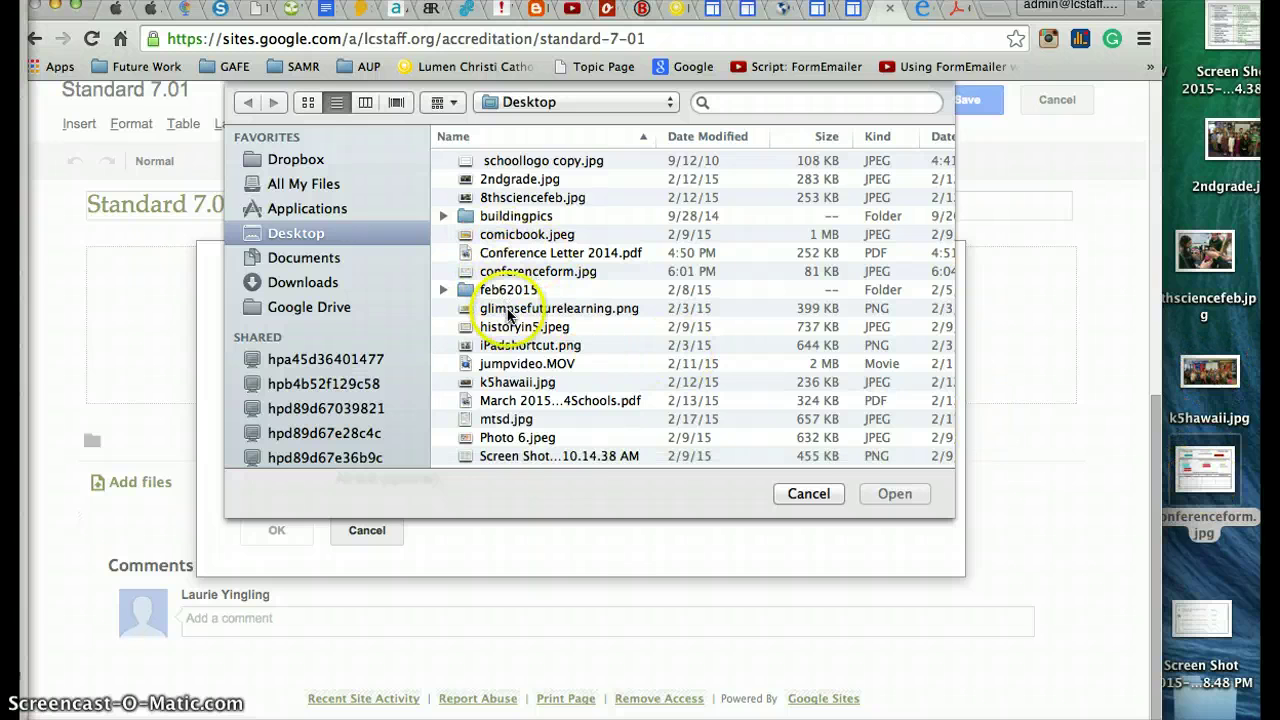
scroll(300, 250, down, 2)
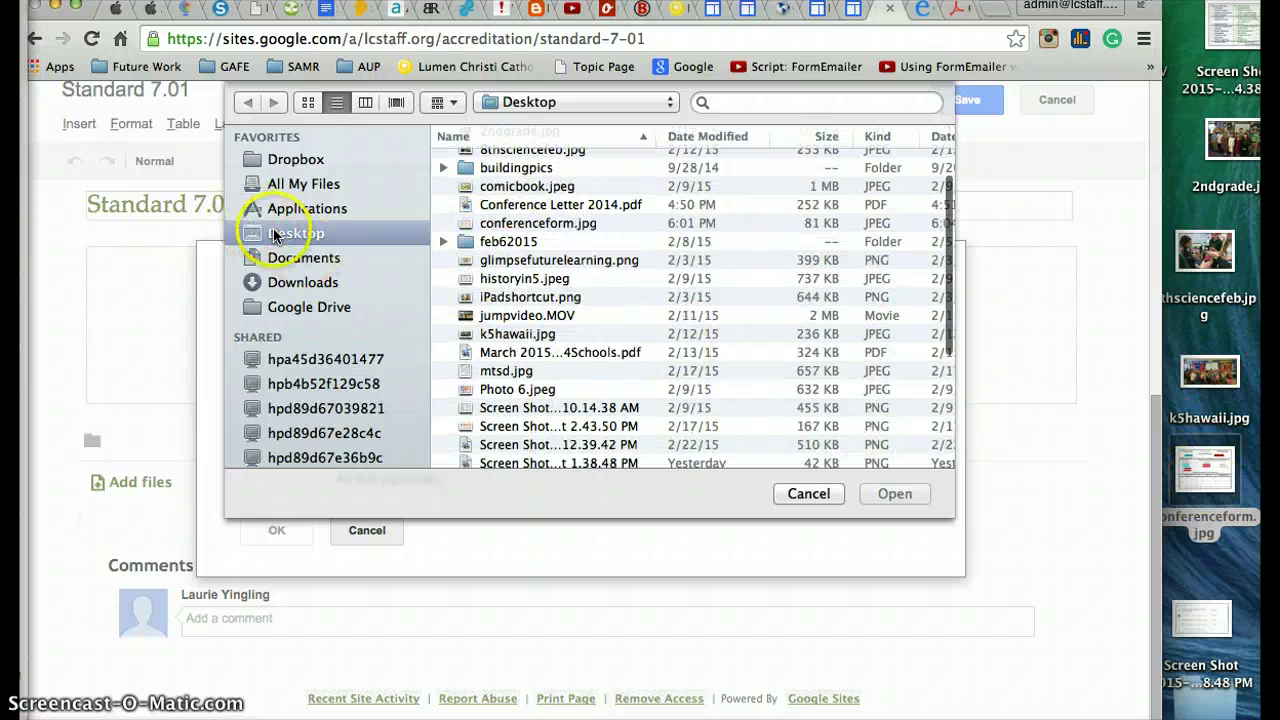
click(510, 335)
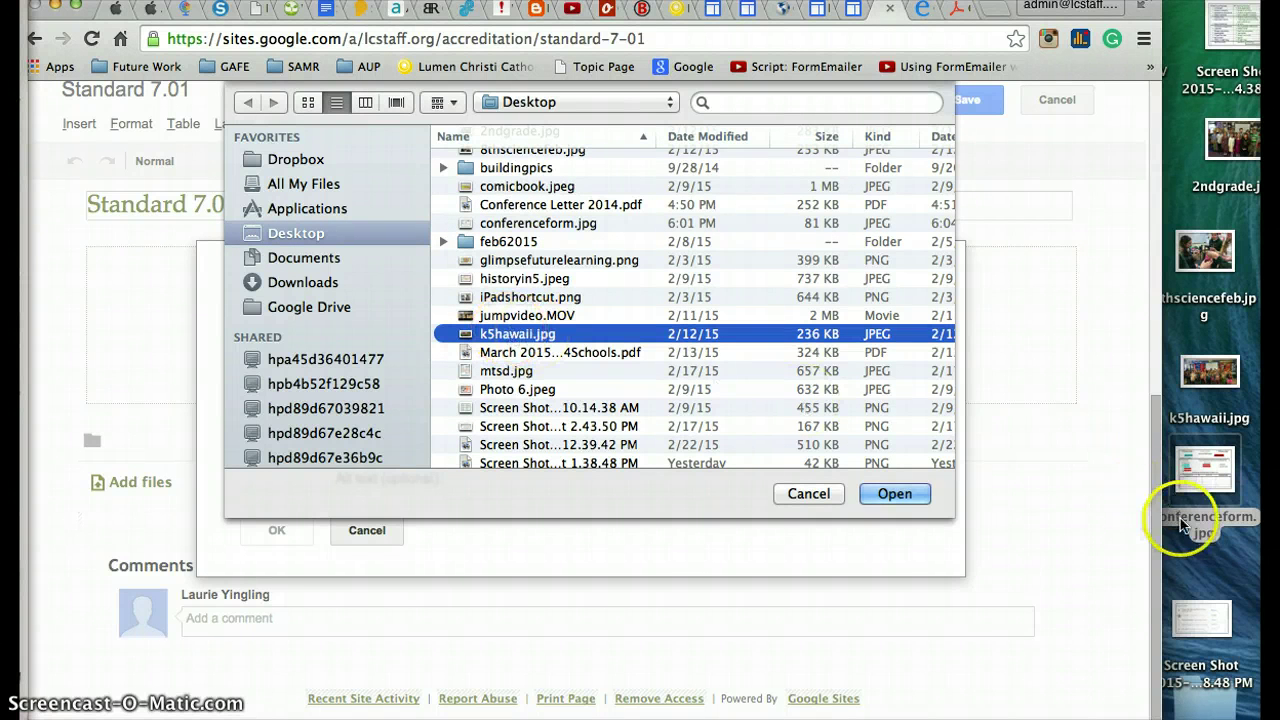
super+click(514, 225)
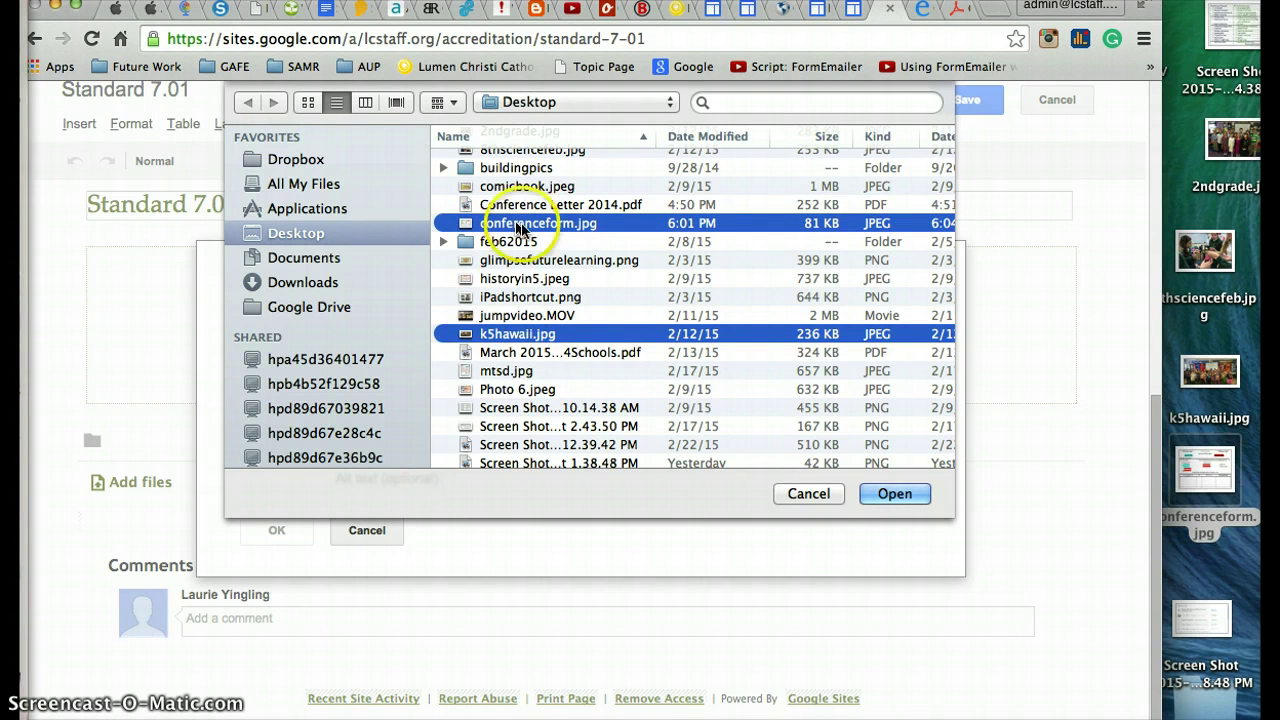
Step: Try adding Conference Letter 2014.pdf, 8thsciencefeb.jpg and glimpsefuturelearning.png to the upload selection, and deselect these three files again
super+click(521, 208)
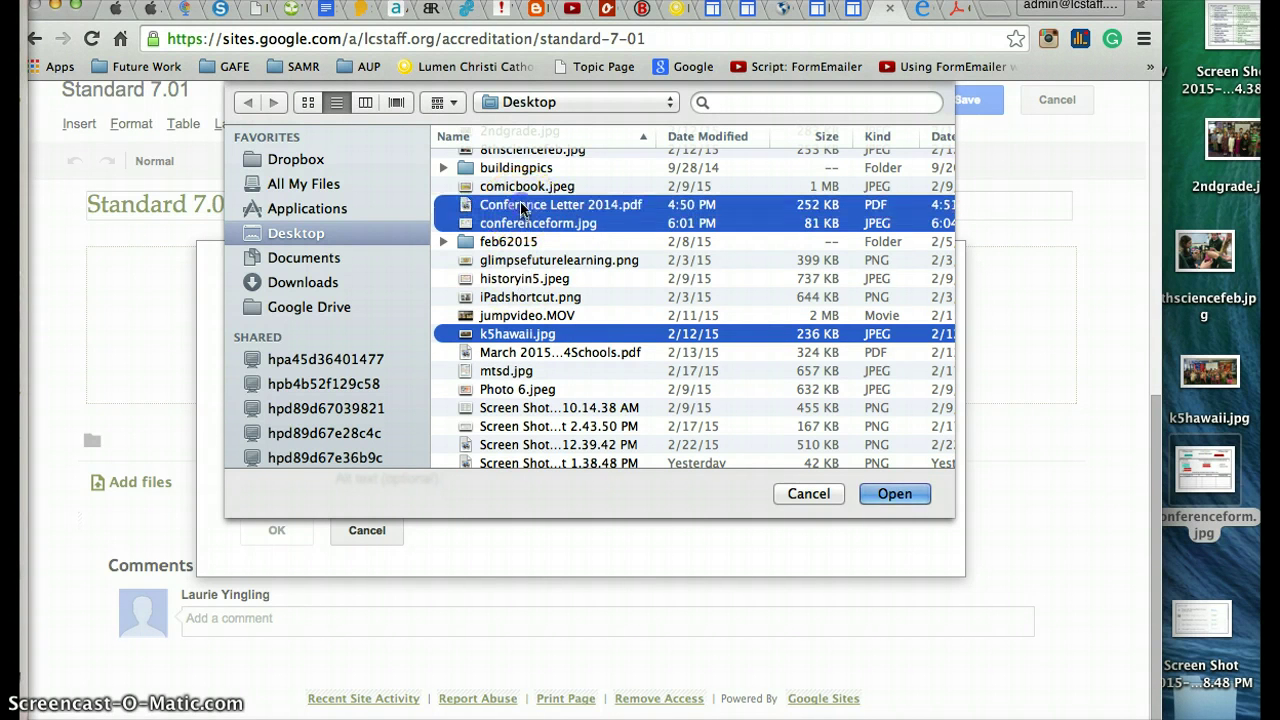
super+click(509, 150)
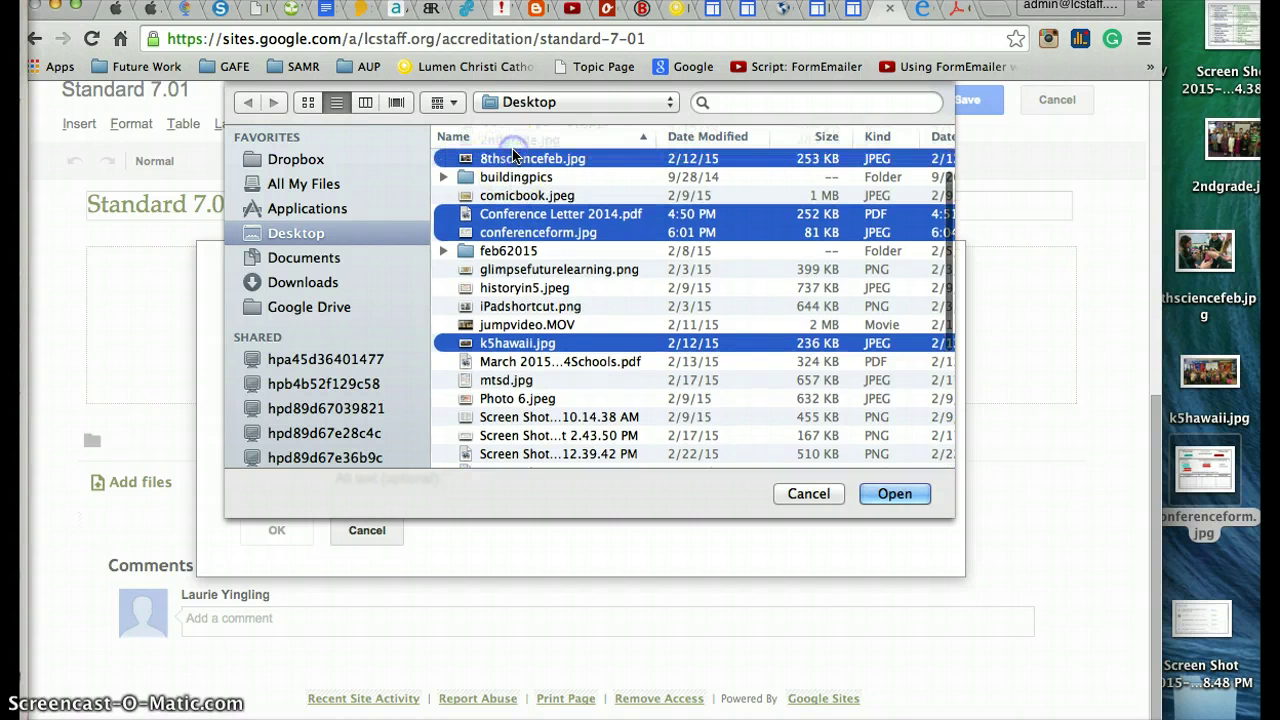
super+click(516, 270)
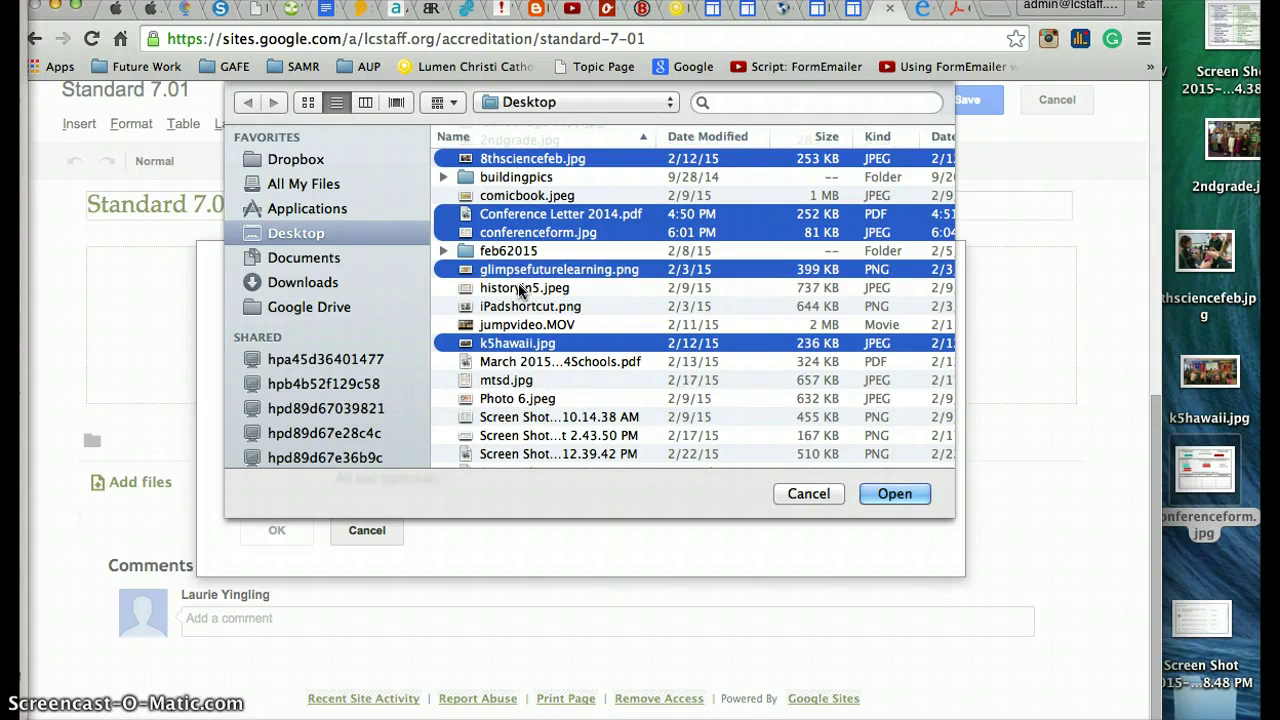
super+click(541, 219)
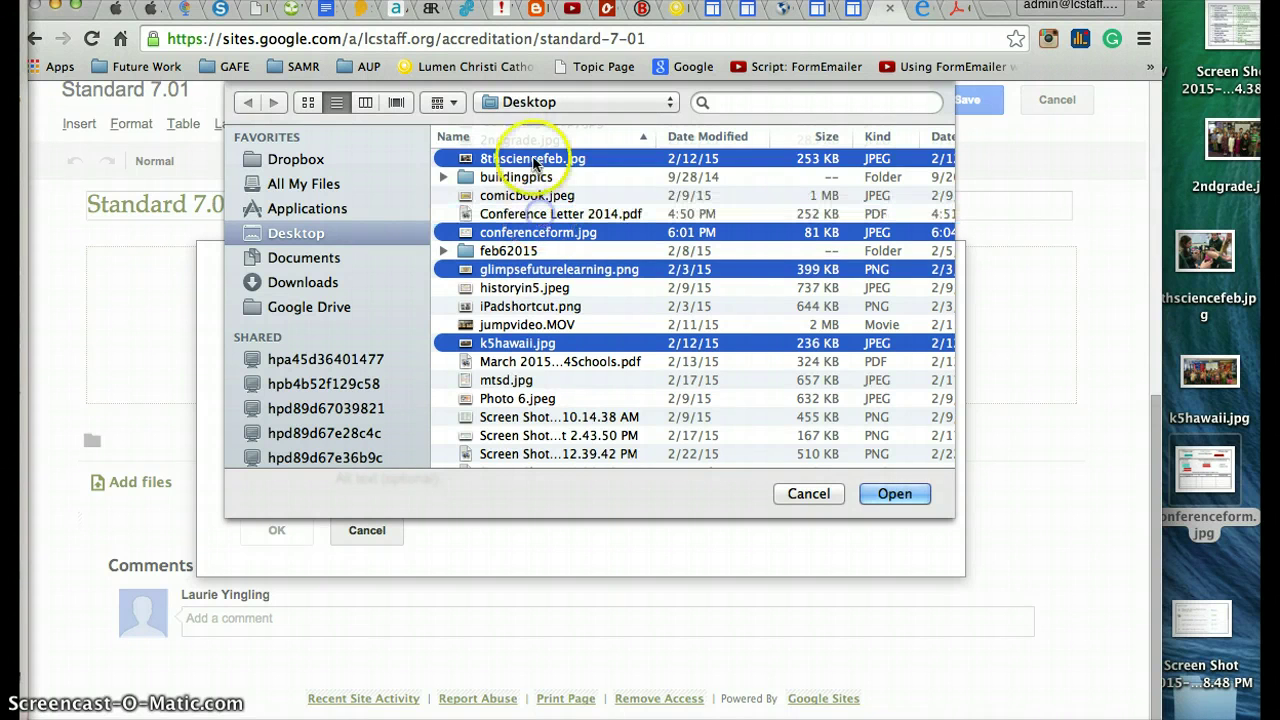
super+click(531, 158)
super+click(545, 268)
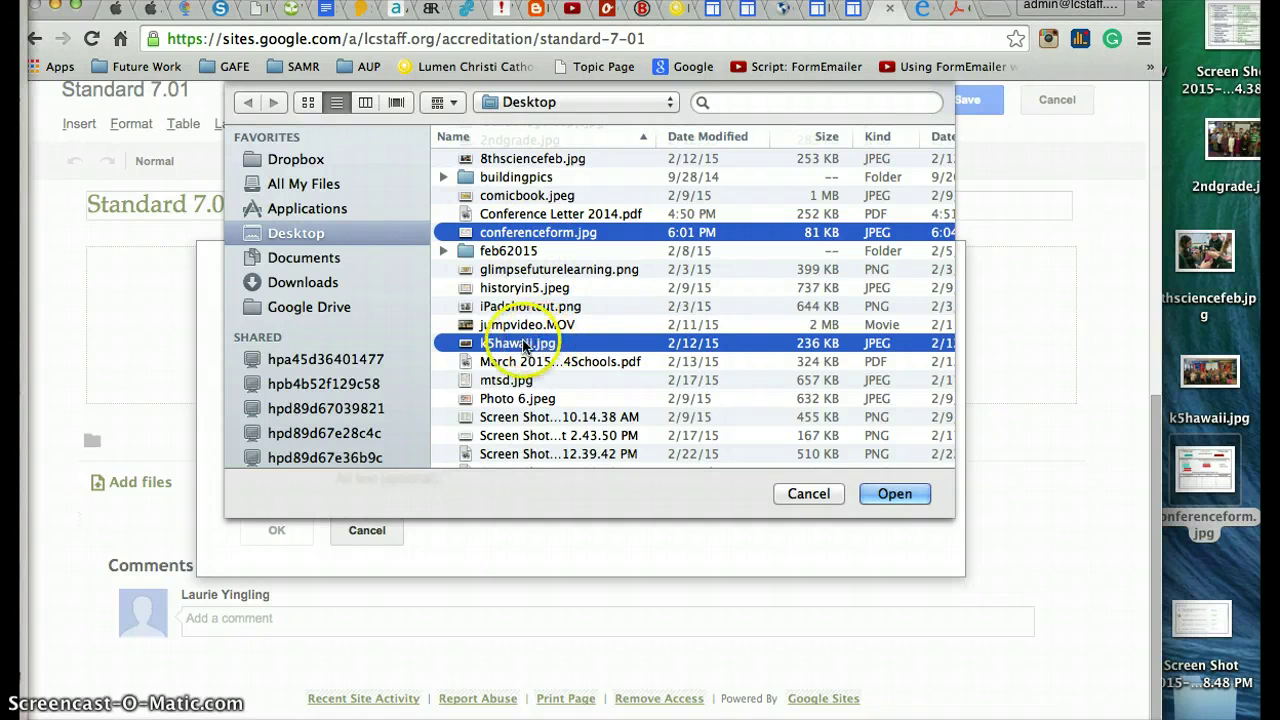
Step: Upload the two selected images and insert only the conference form image into the page
click(894, 492)
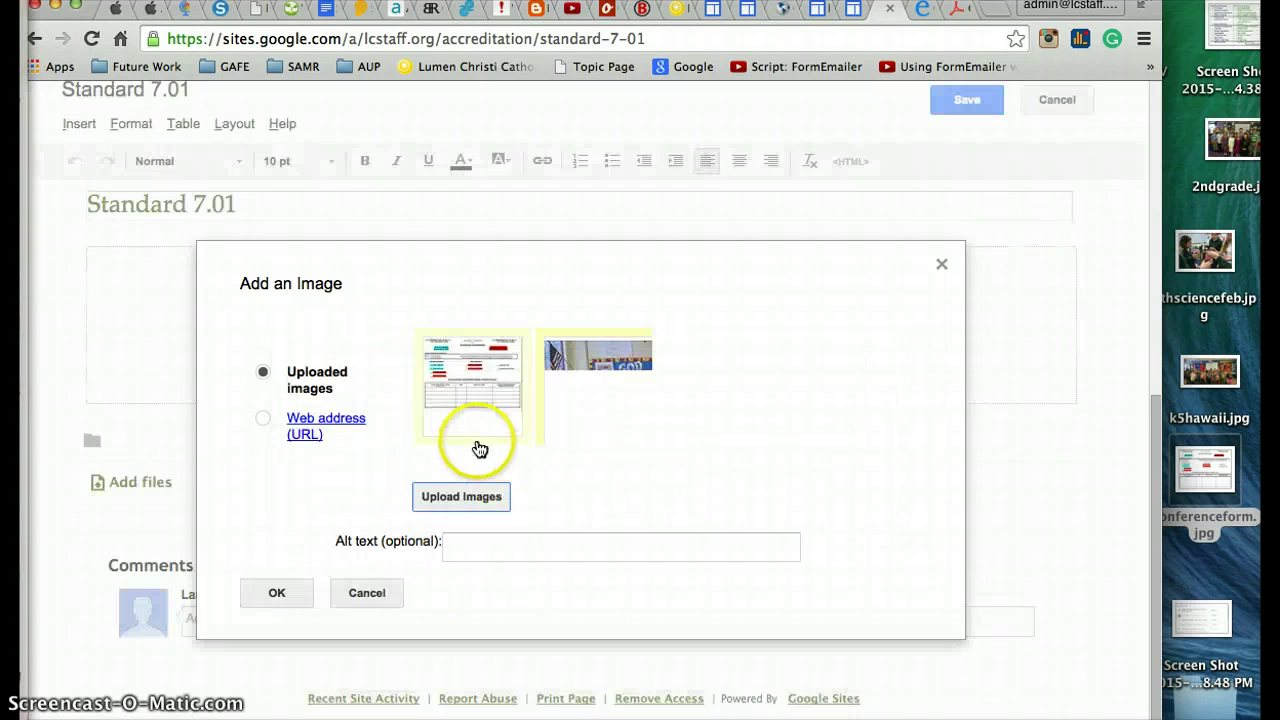
click(484, 370)
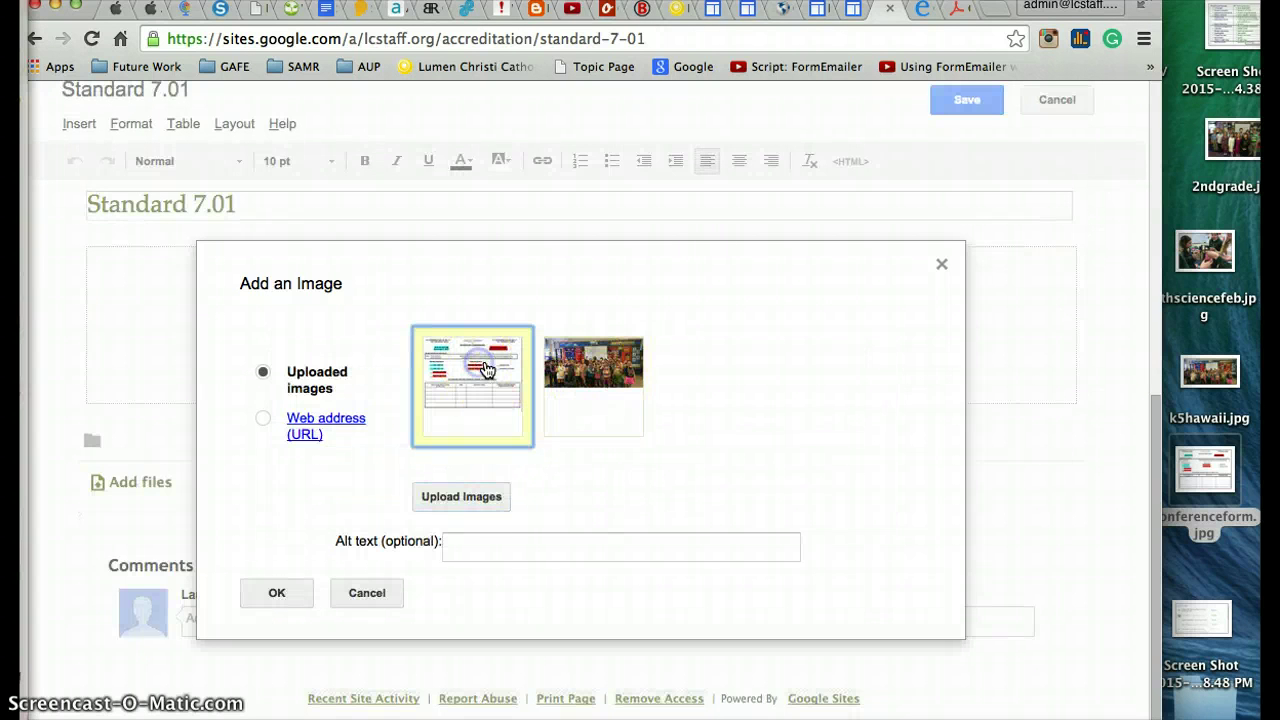
click(594, 372)
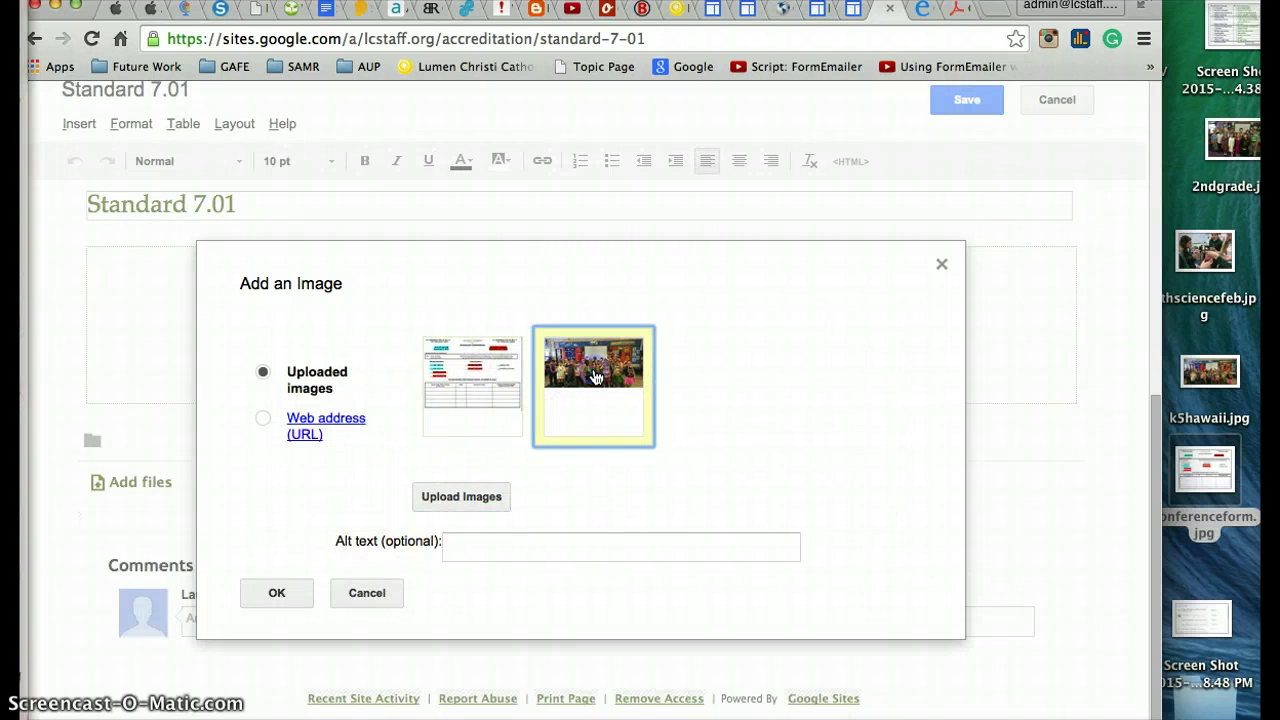
click(470, 377)
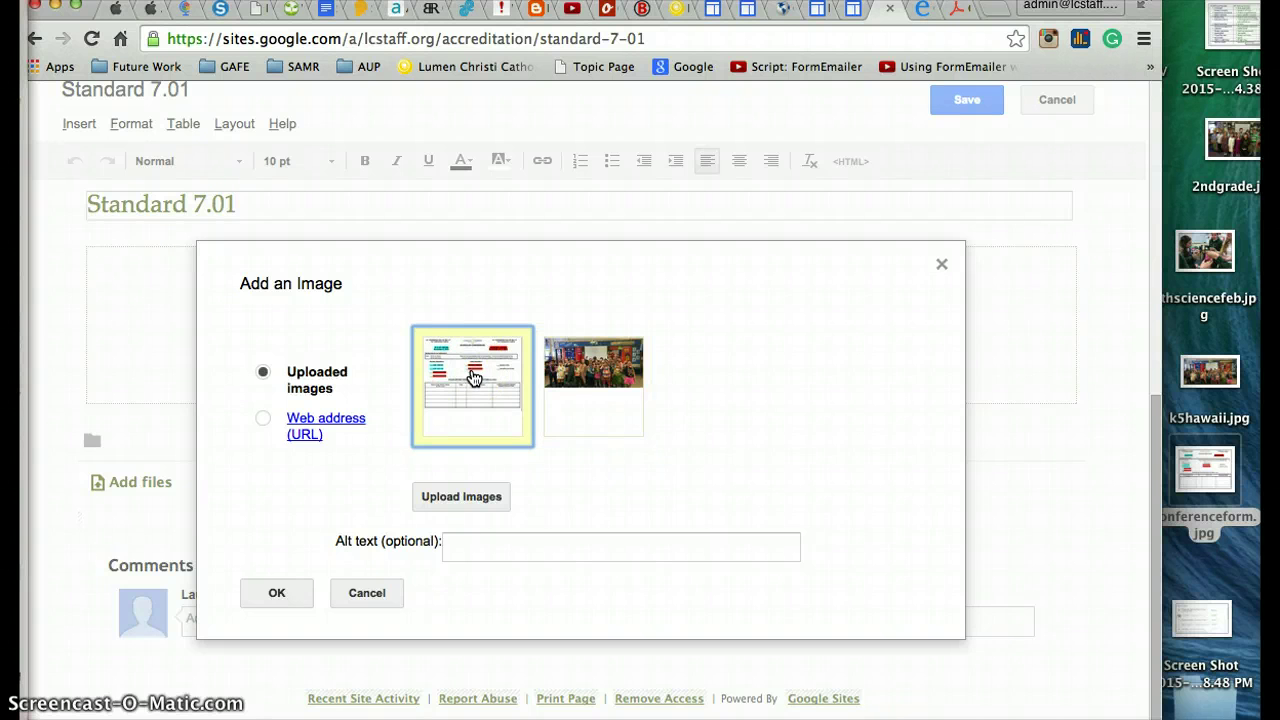
click(316, 553)
click(278, 594)
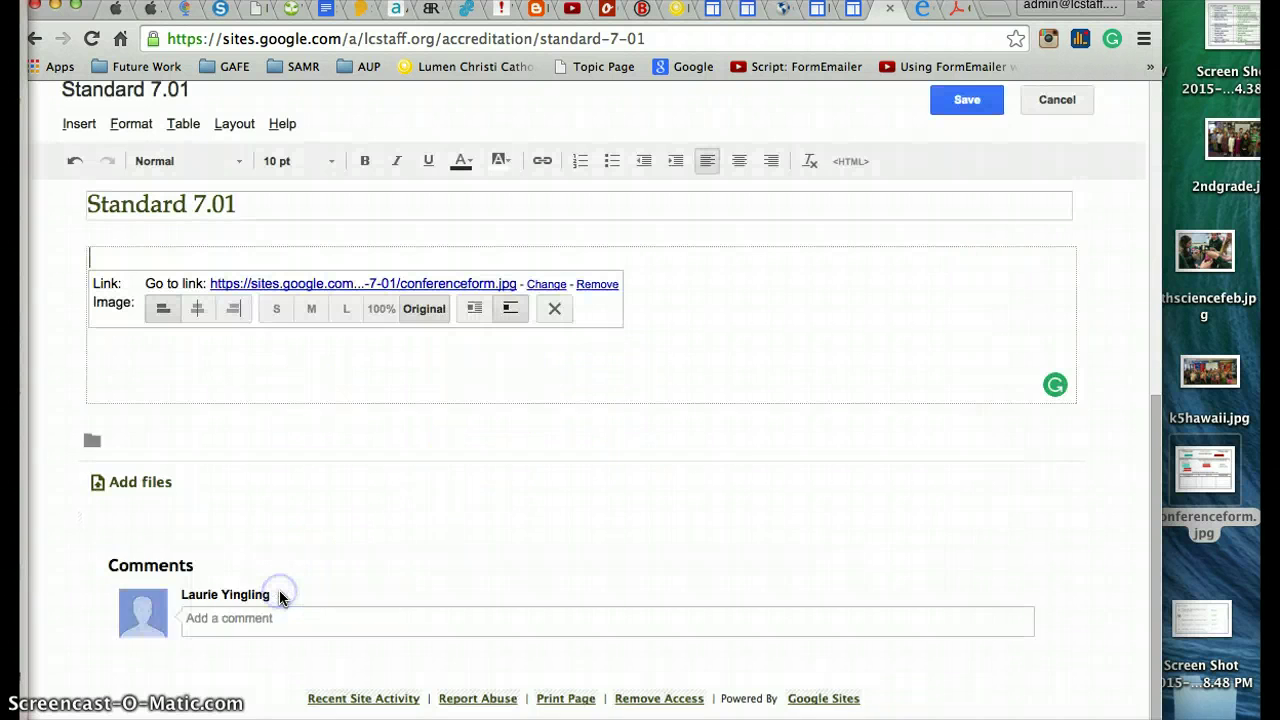
Step: Center the inserted conference form image on the page
scroll(937, 395, up, 1)
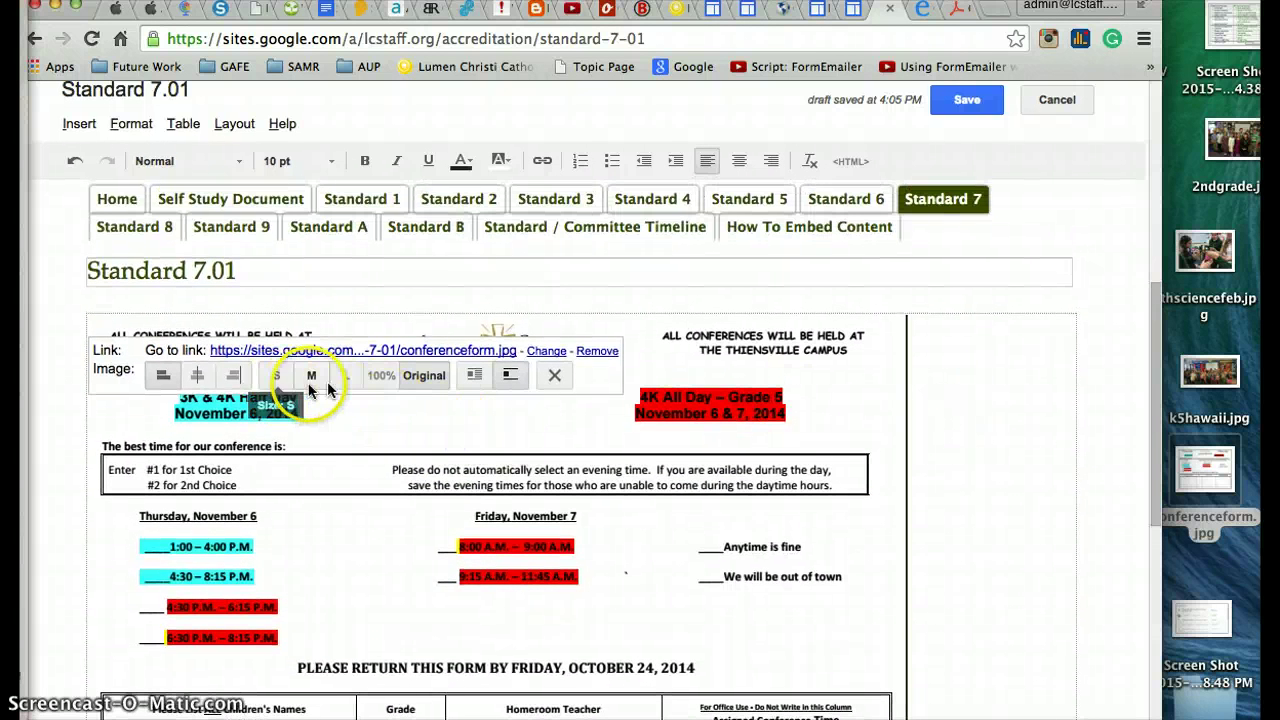
click(197, 376)
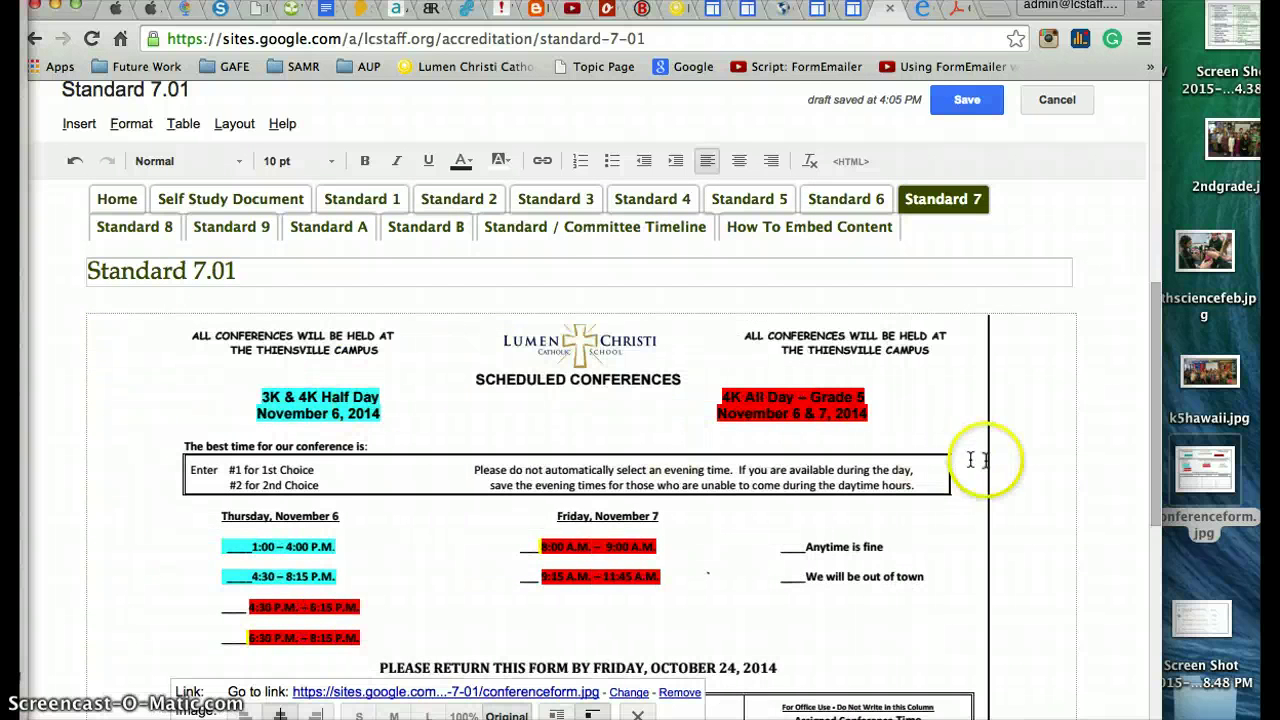
scroll(1037, 455, up, 2)
scroll(1037, 457, down, 3)
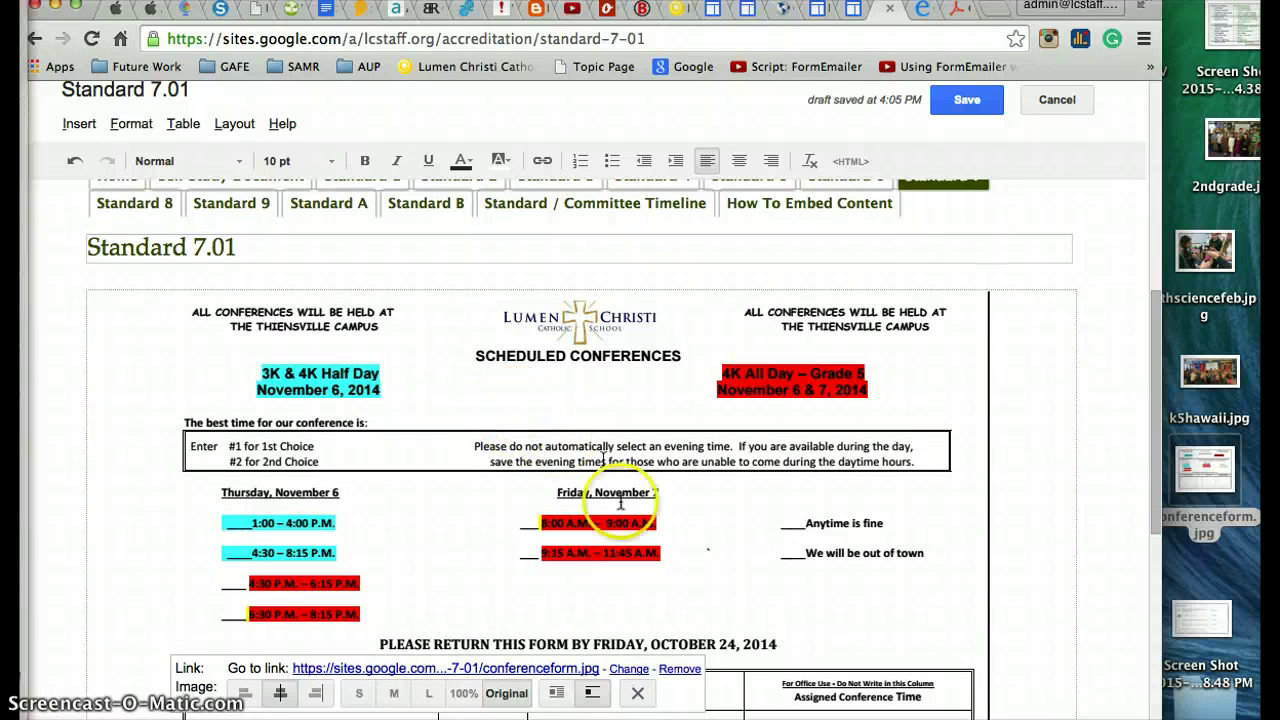
scroll(449, 634, down, 3)
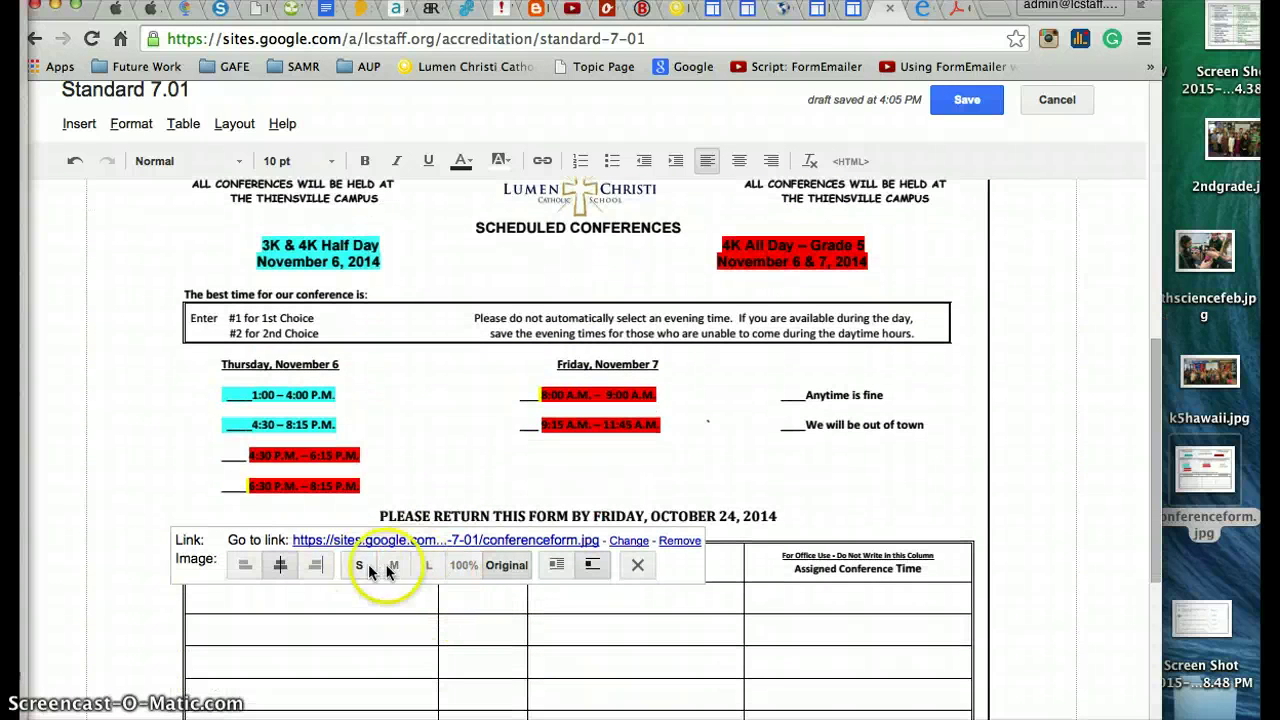
Step: Try the conference form image at 100%, large and medium sizes, and return it to its original size
click(462, 565)
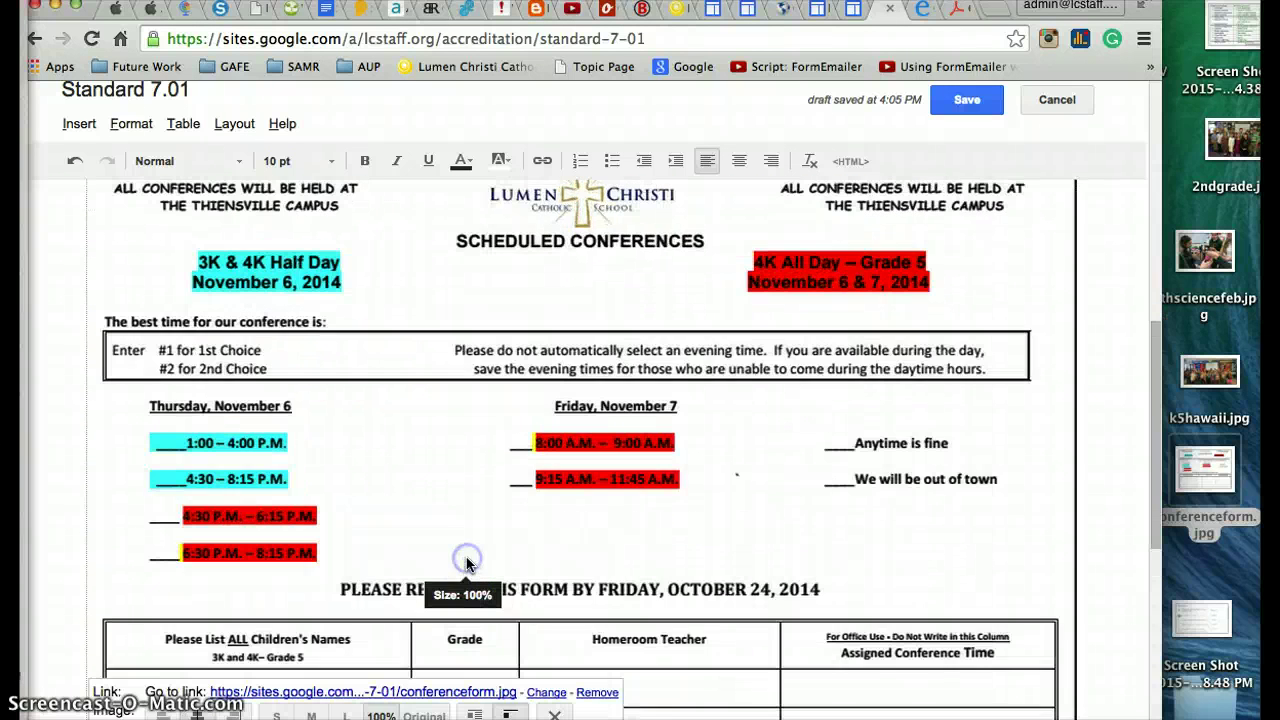
scroll(466, 480, down, 4)
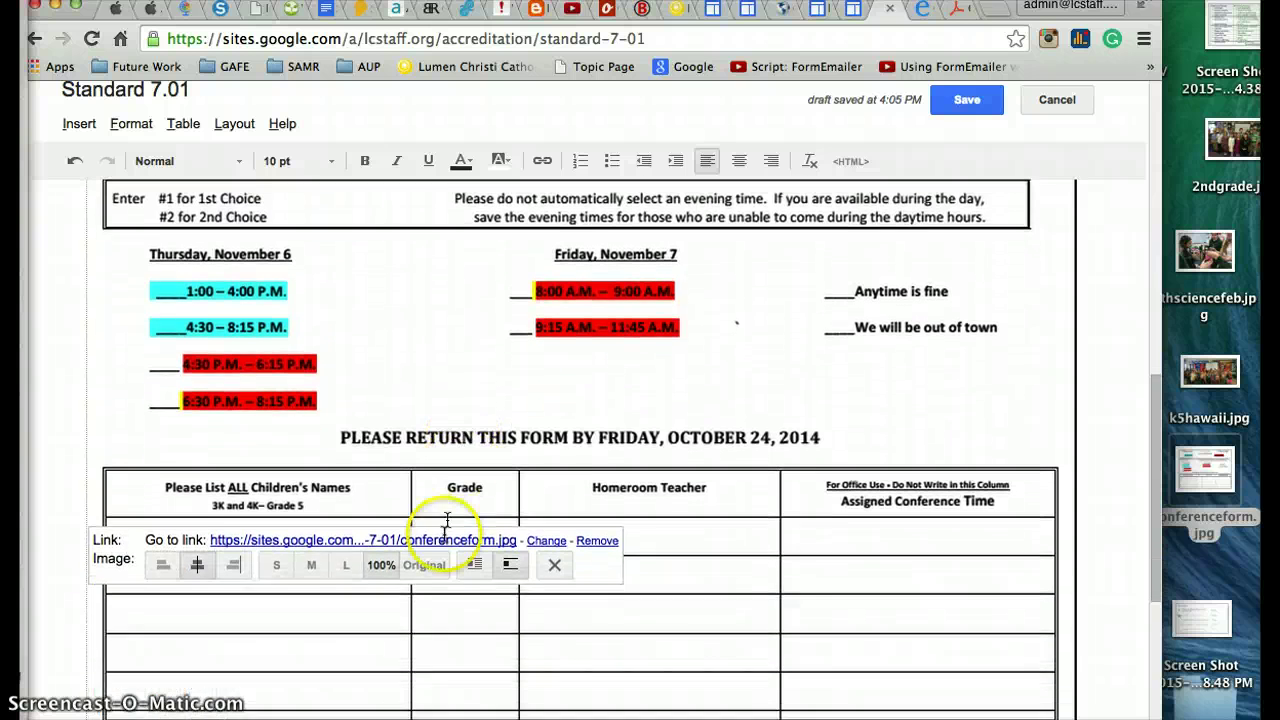
click(374, 558)
click(347, 556)
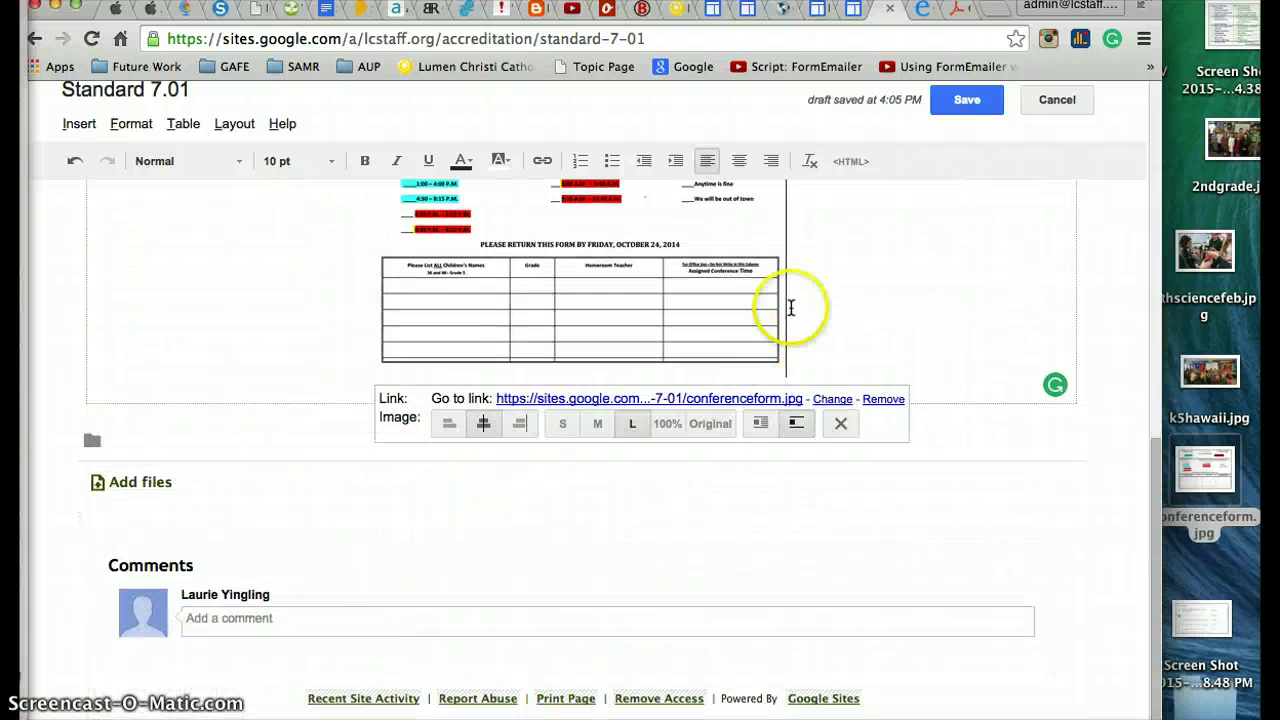
scroll(826, 289, up, 2)
scroll(826, 289, up, 1)
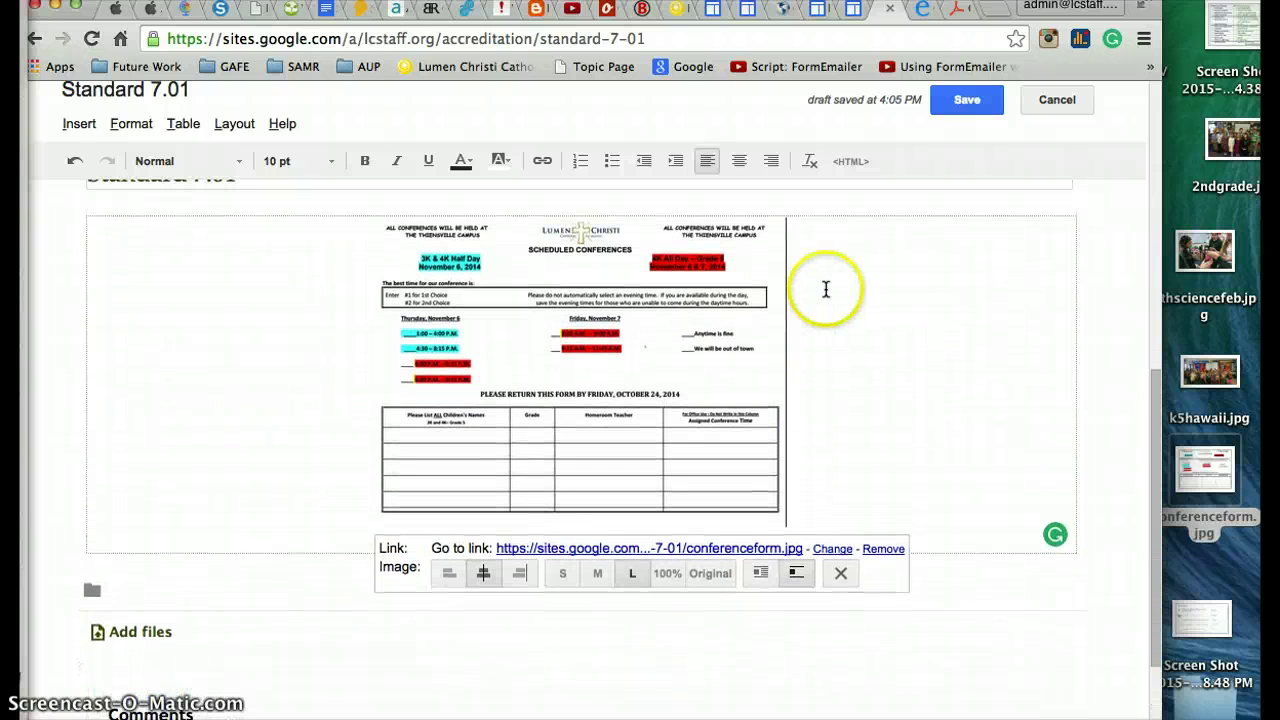
click(597, 578)
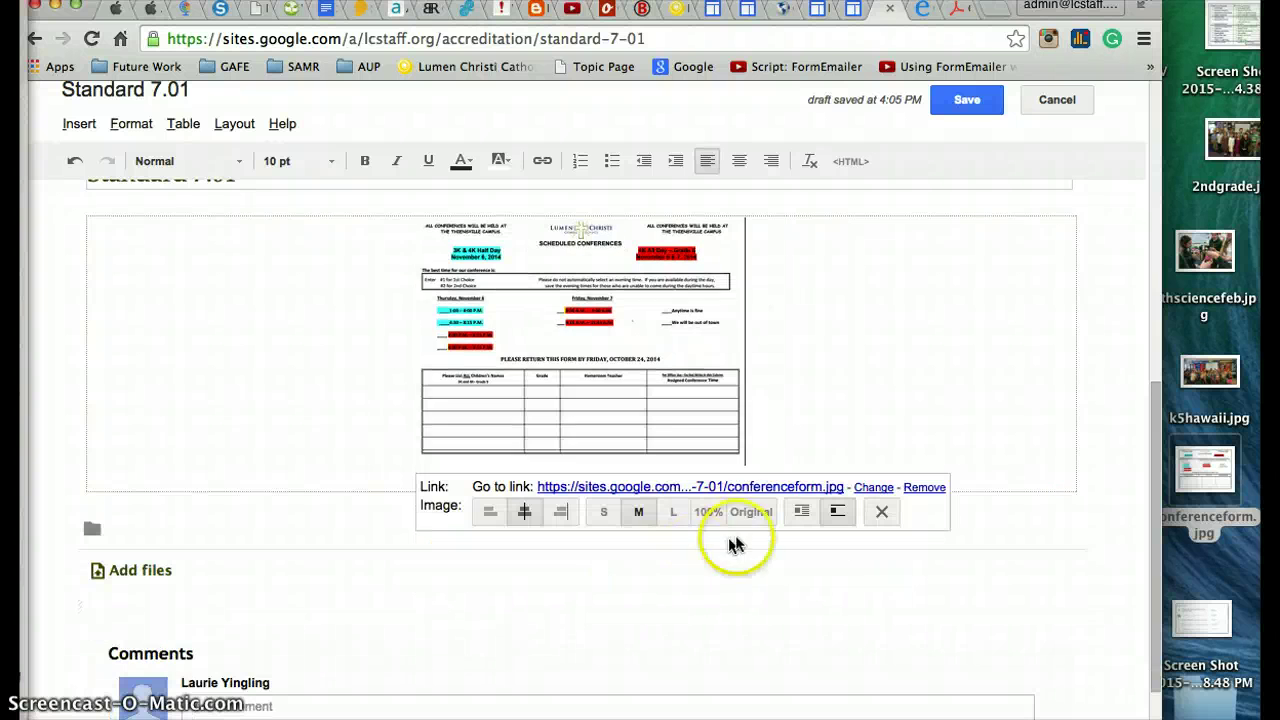
click(752, 513)
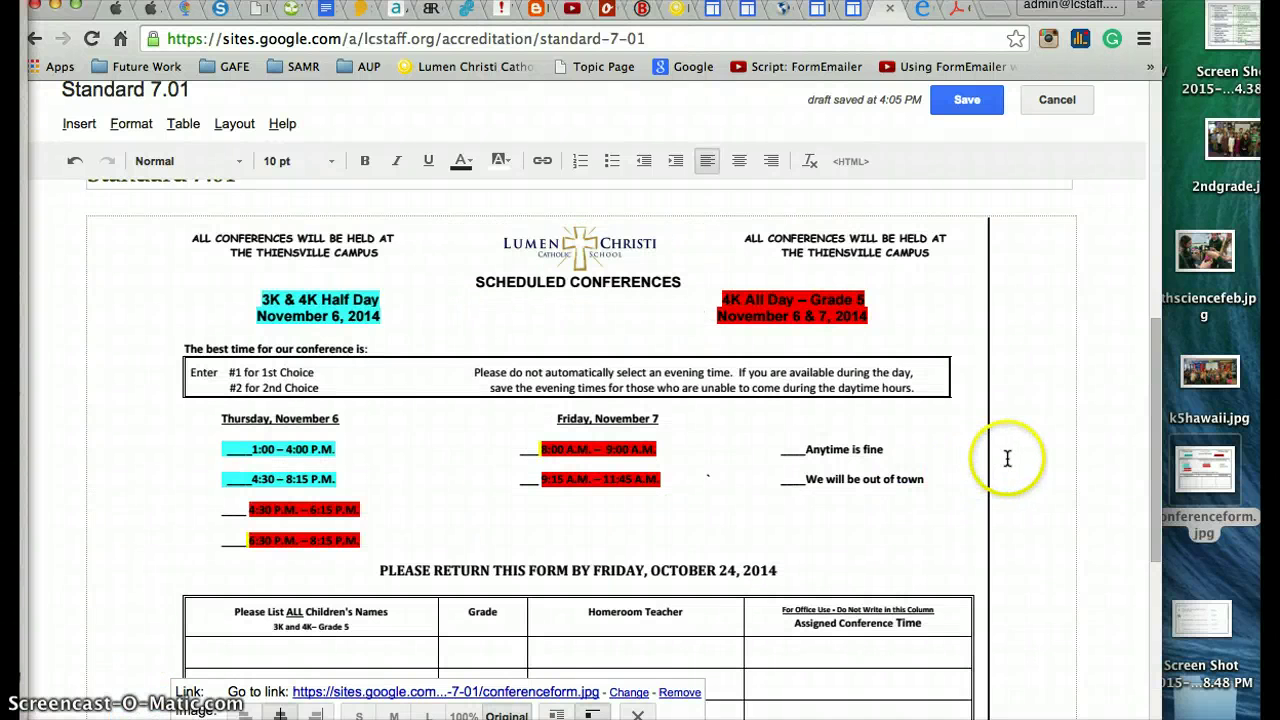
Step: Add a line above the conference form image reading "add text to describe this image:"
scroll(1008, 458, up, 3)
scroll(1008, 458, down, 5)
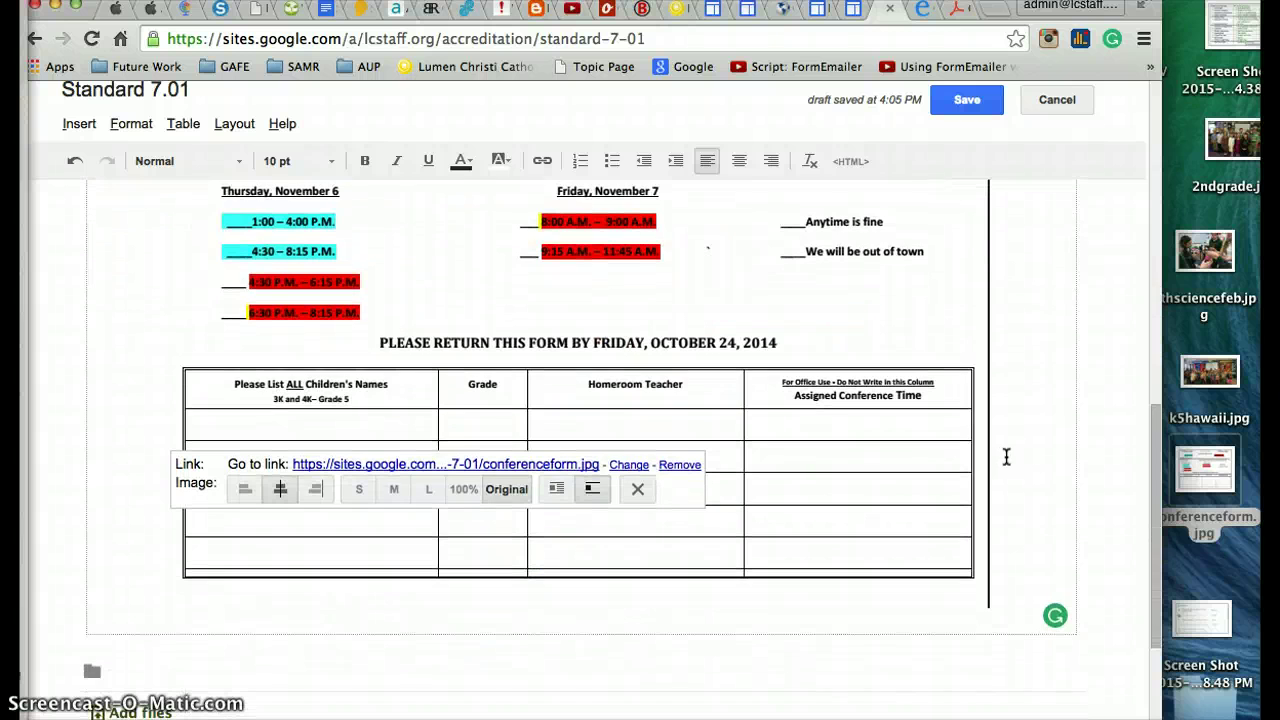
scroll(1004, 454, up, 5)
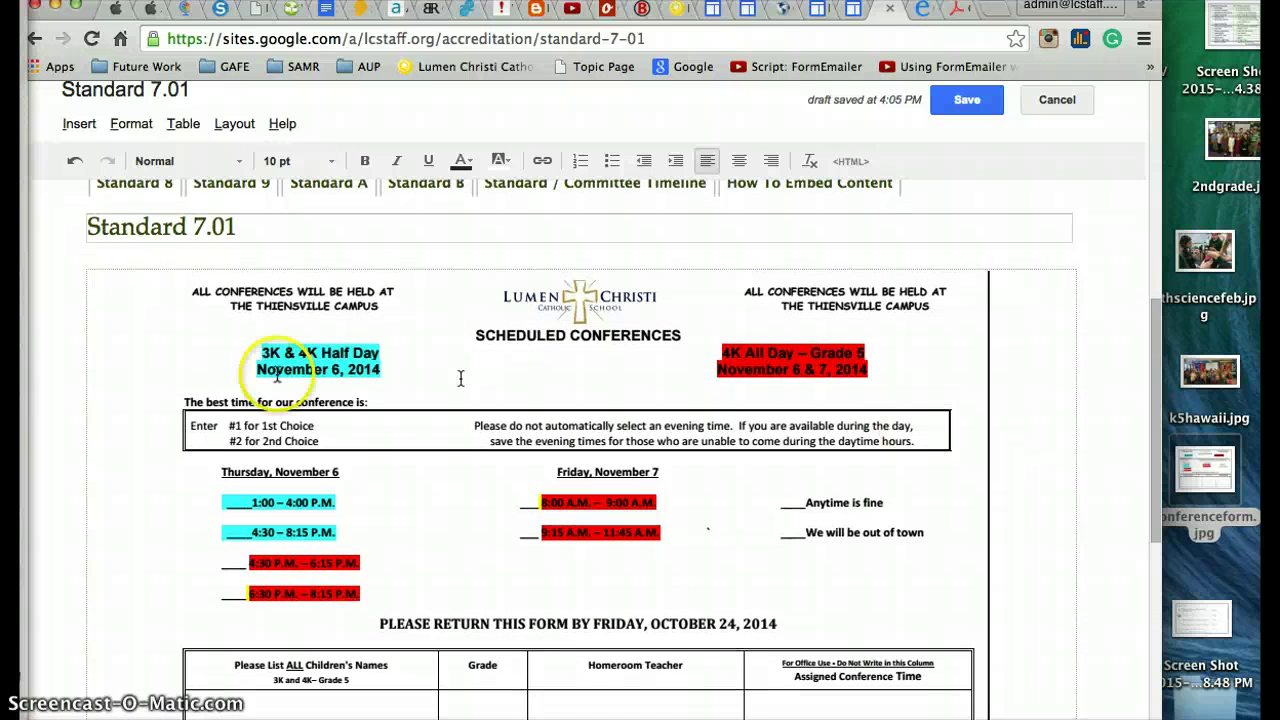
click(116, 357)
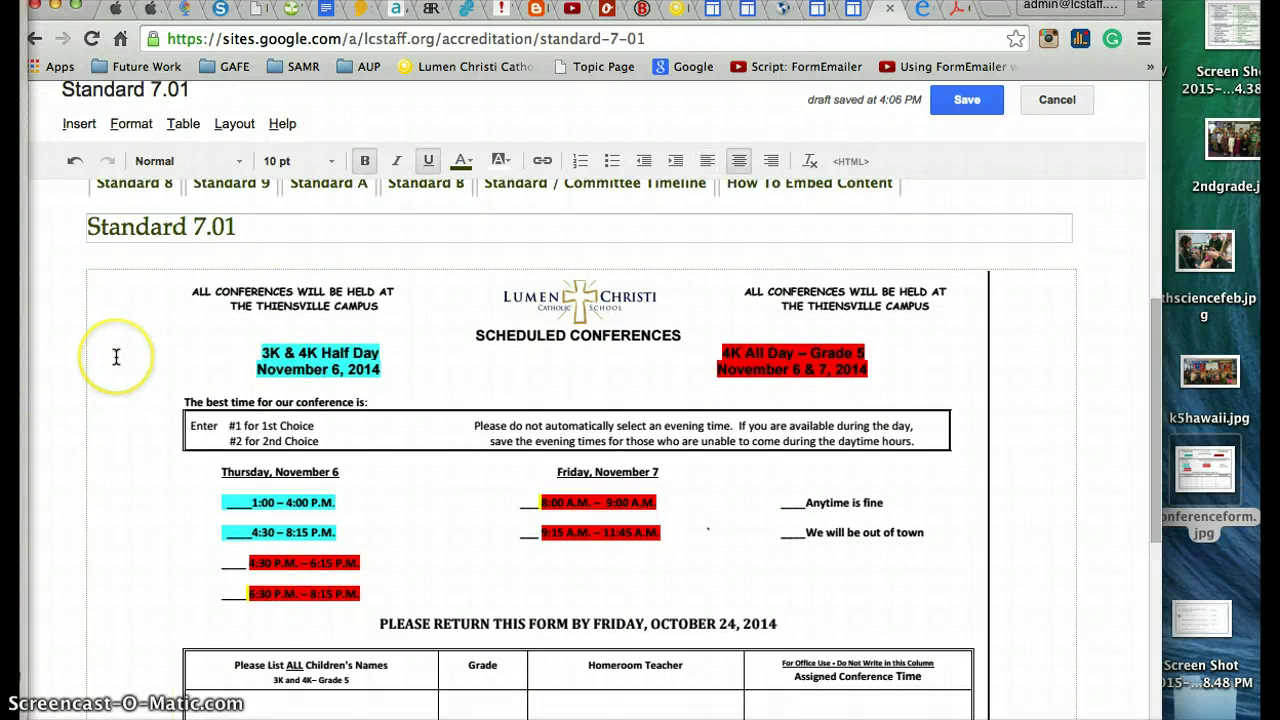
scroll(116, 357, up, 2)
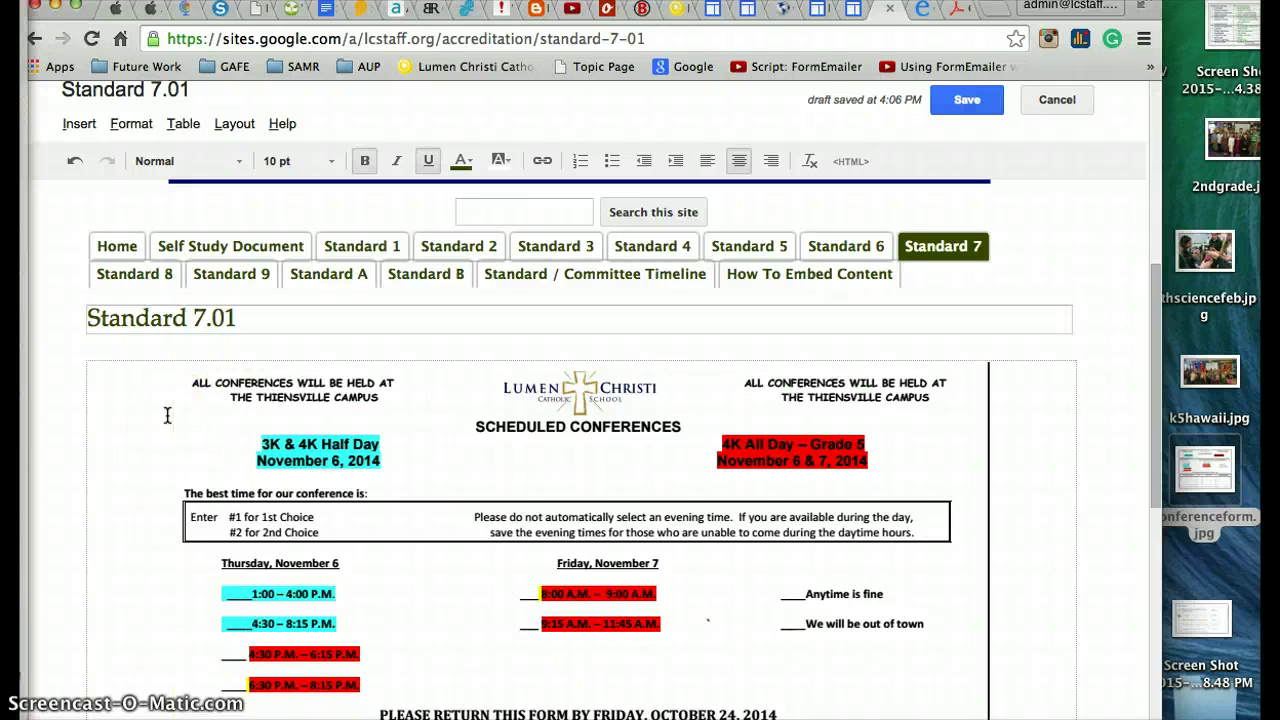
scroll(167, 414, down, 5)
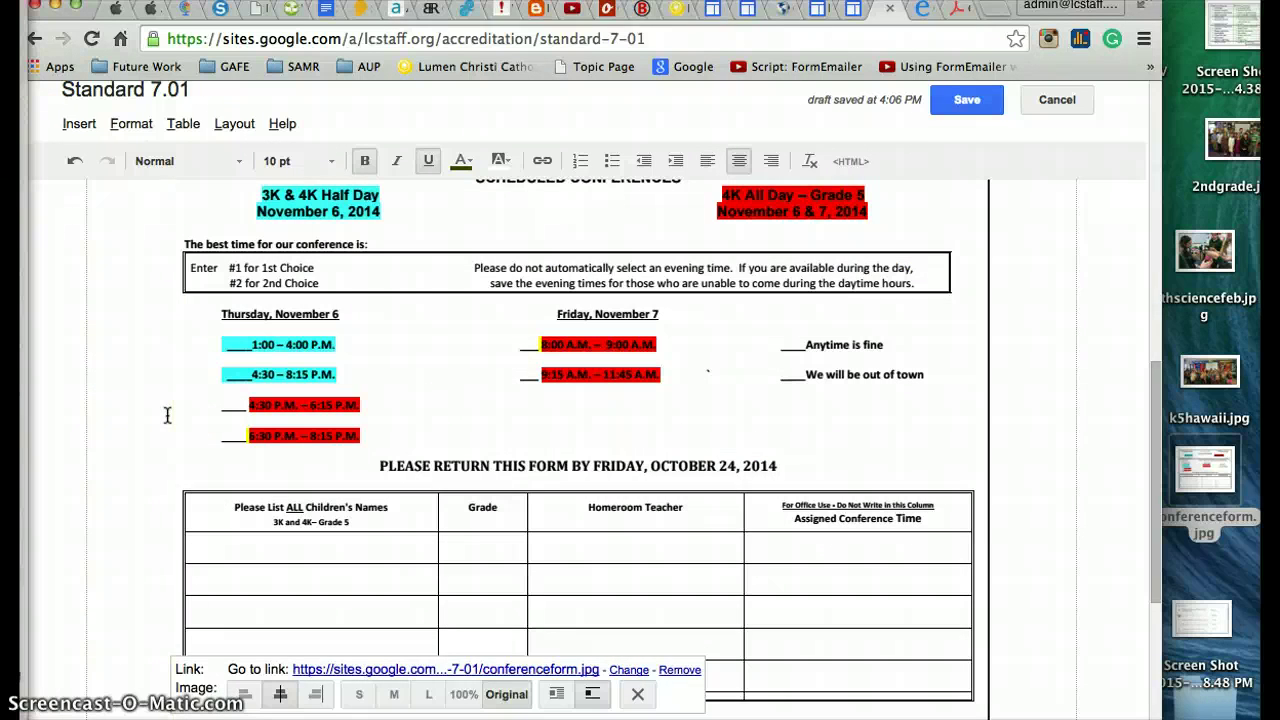
scroll(163, 320, up, 5)
scroll(150, 350, up, 1)
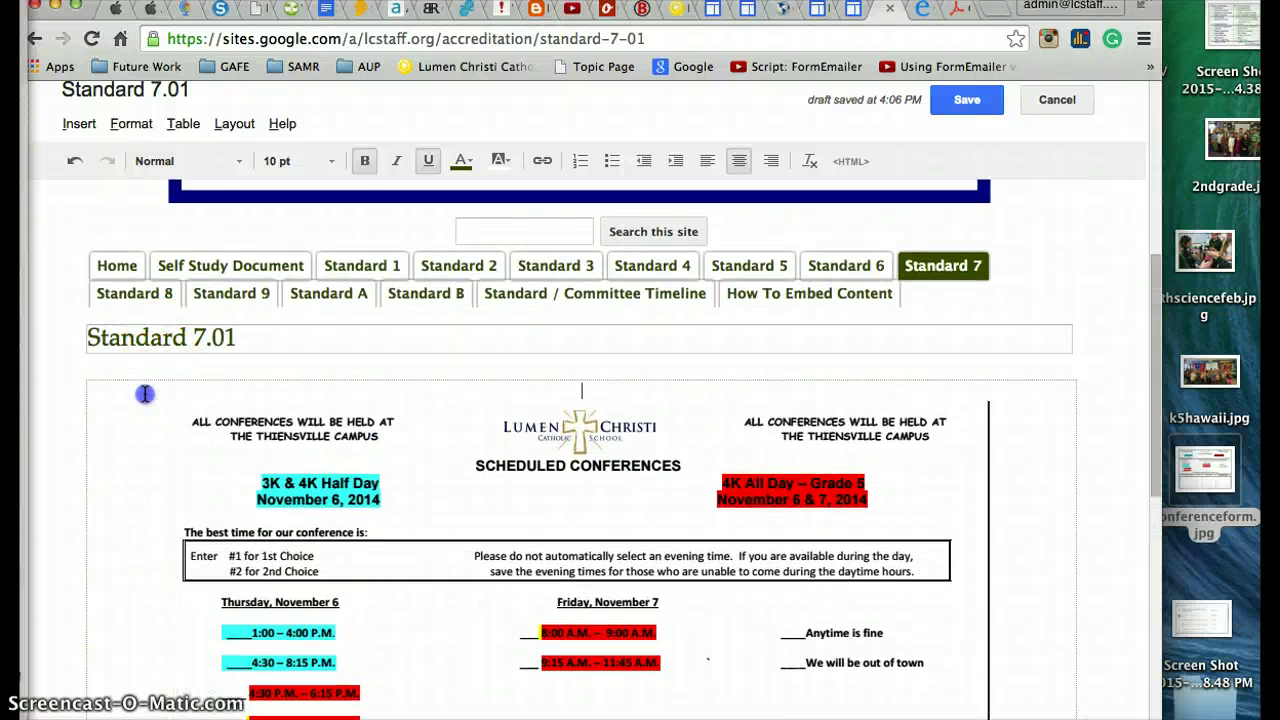
key(Return)
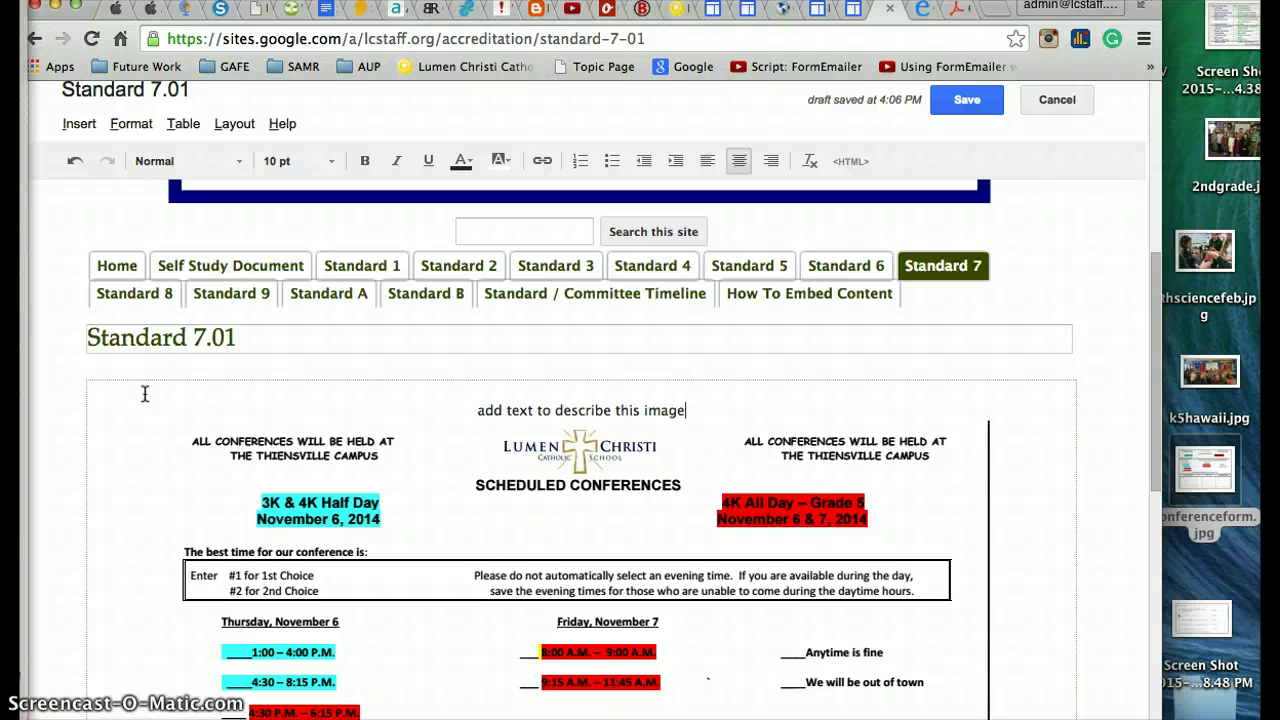
scroll(660, 523, down, 5)
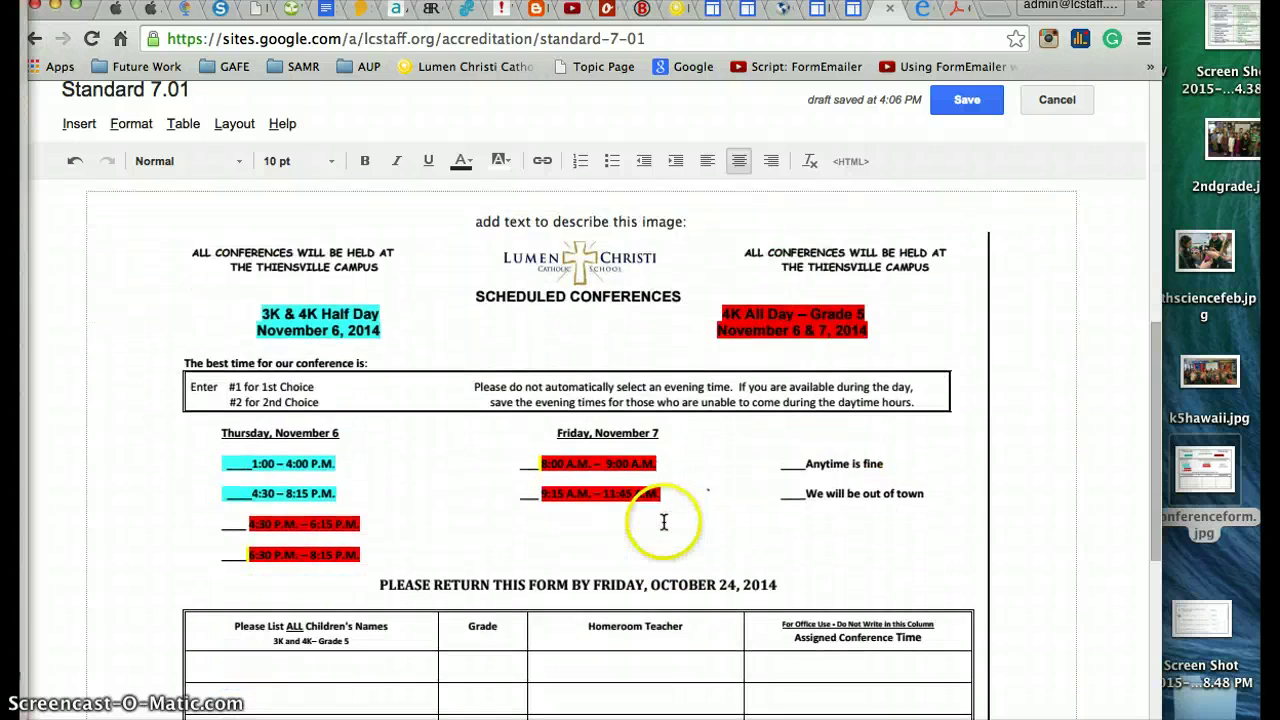
Step: Insert a horizontal line below the conference form image
scroll(1012, 457, down, 3)
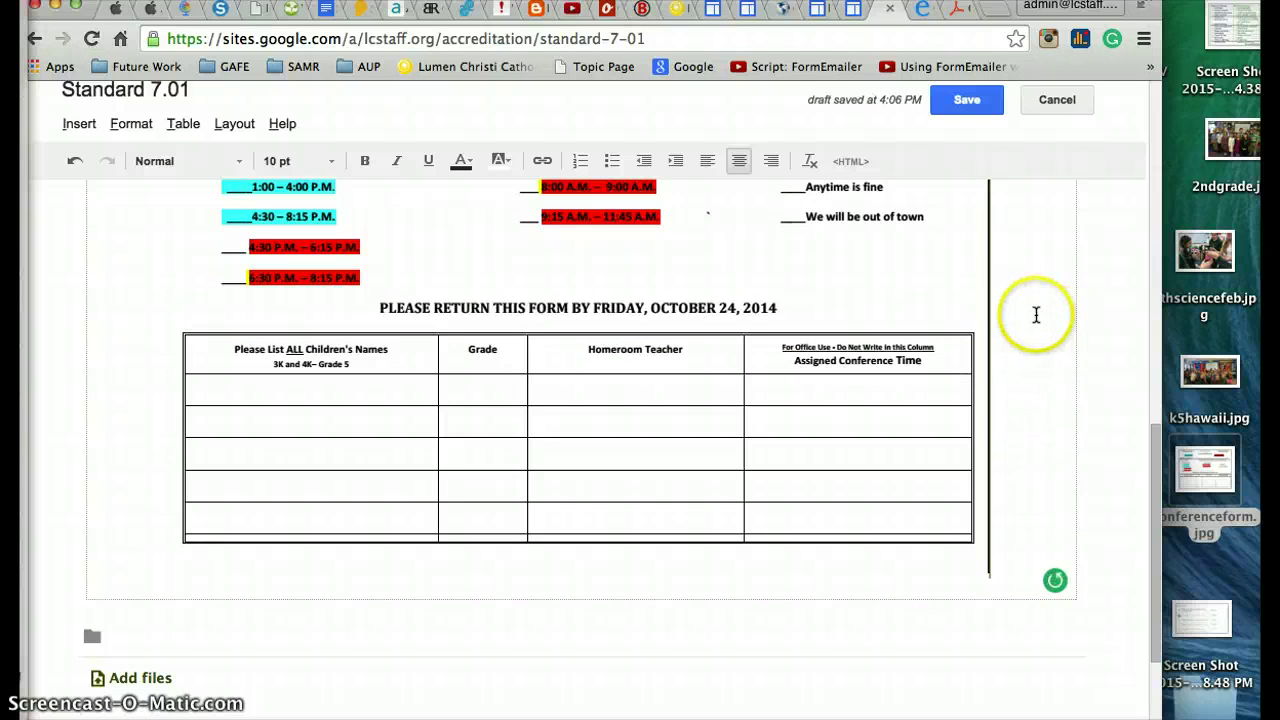
click(79, 124)
click(145, 340)
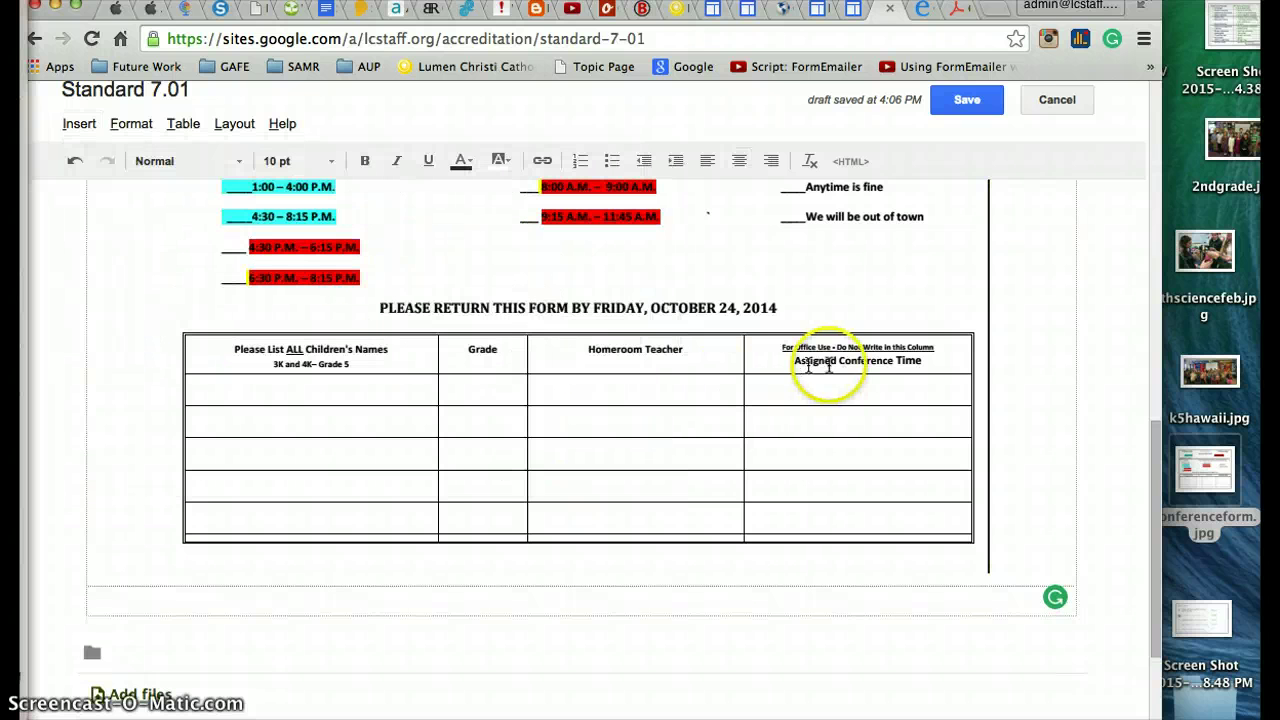
Step: Insert the uploaded class photo k5hawaii.jpg below the horizontal line
scroll(955, 340, down, 3)
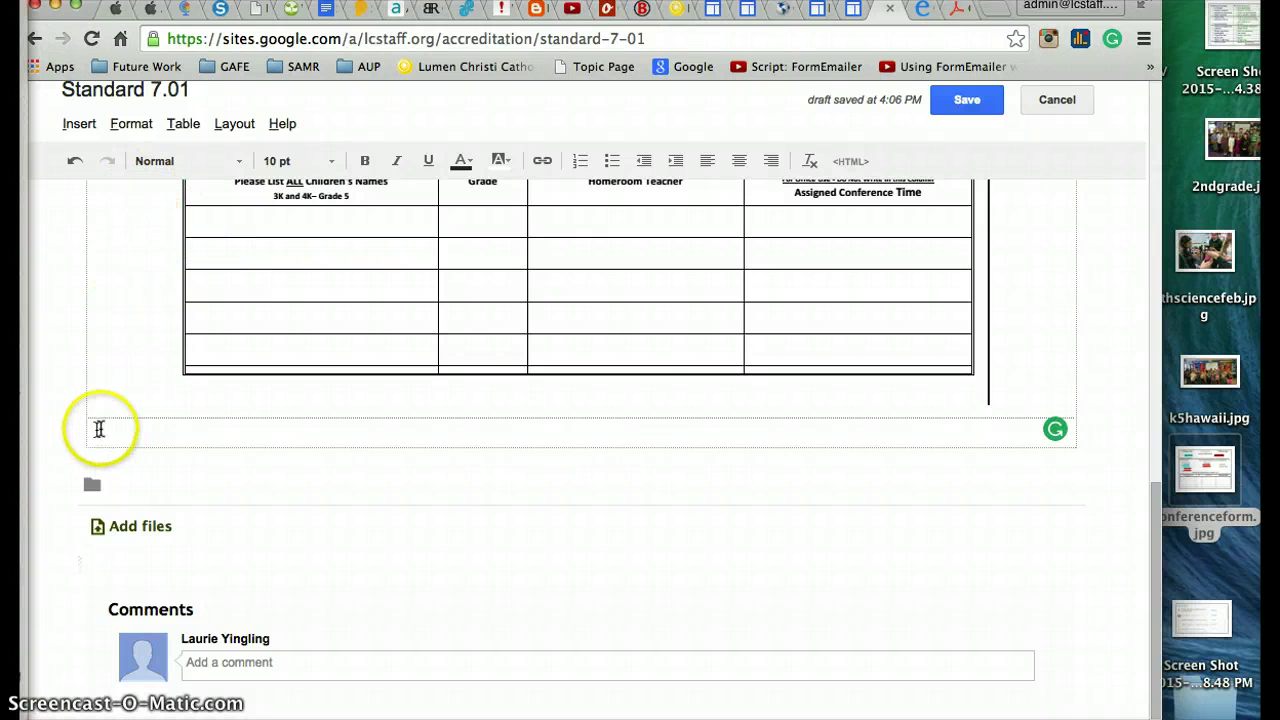
click(79, 123)
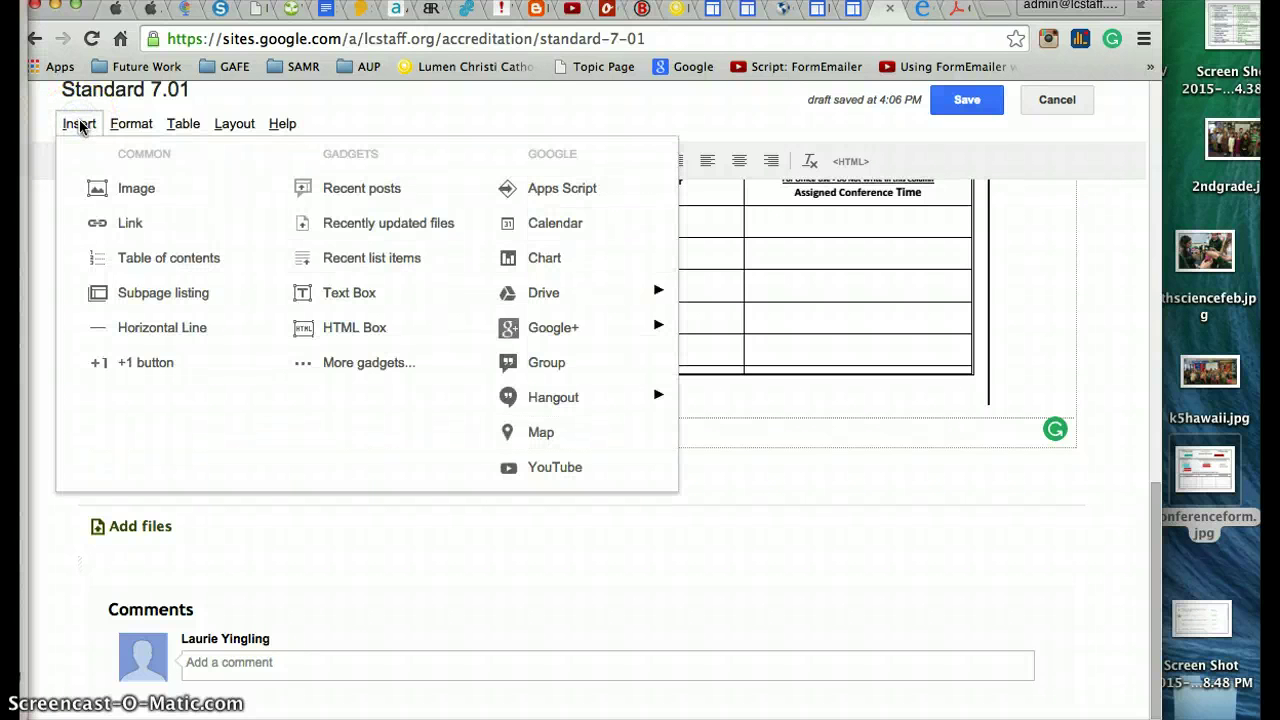
click(140, 191)
click(606, 353)
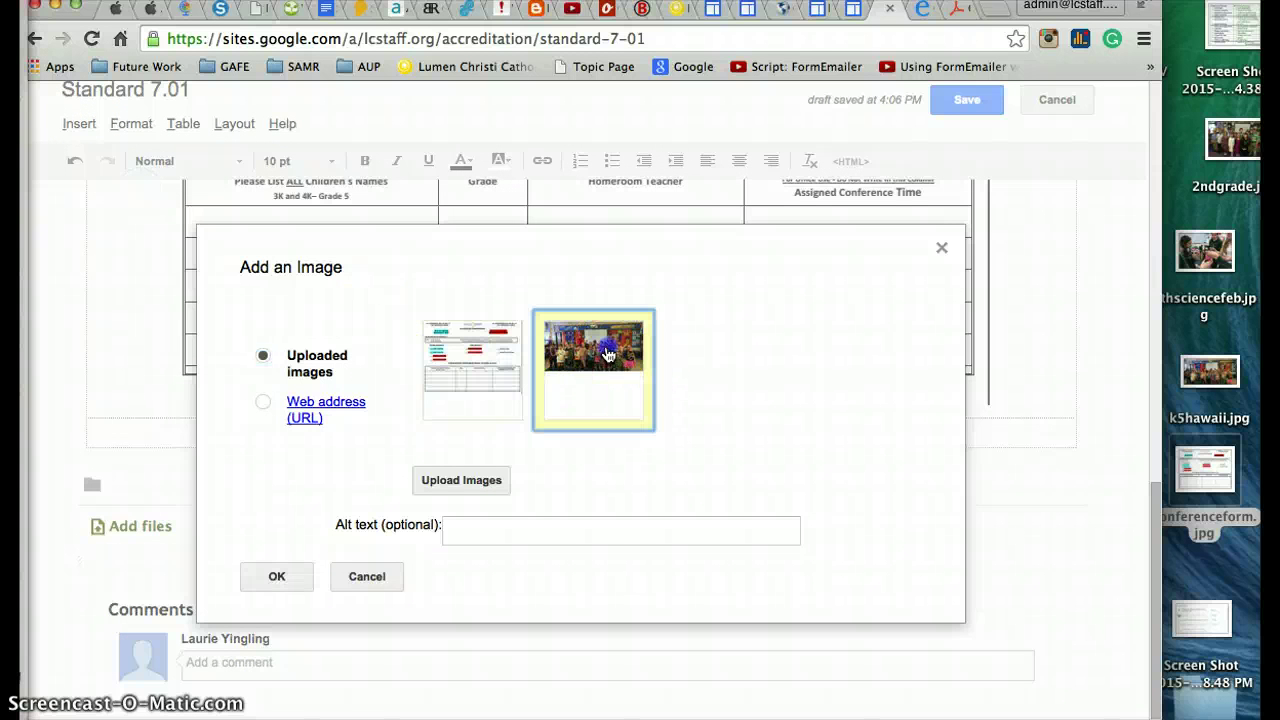
click(277, 577)
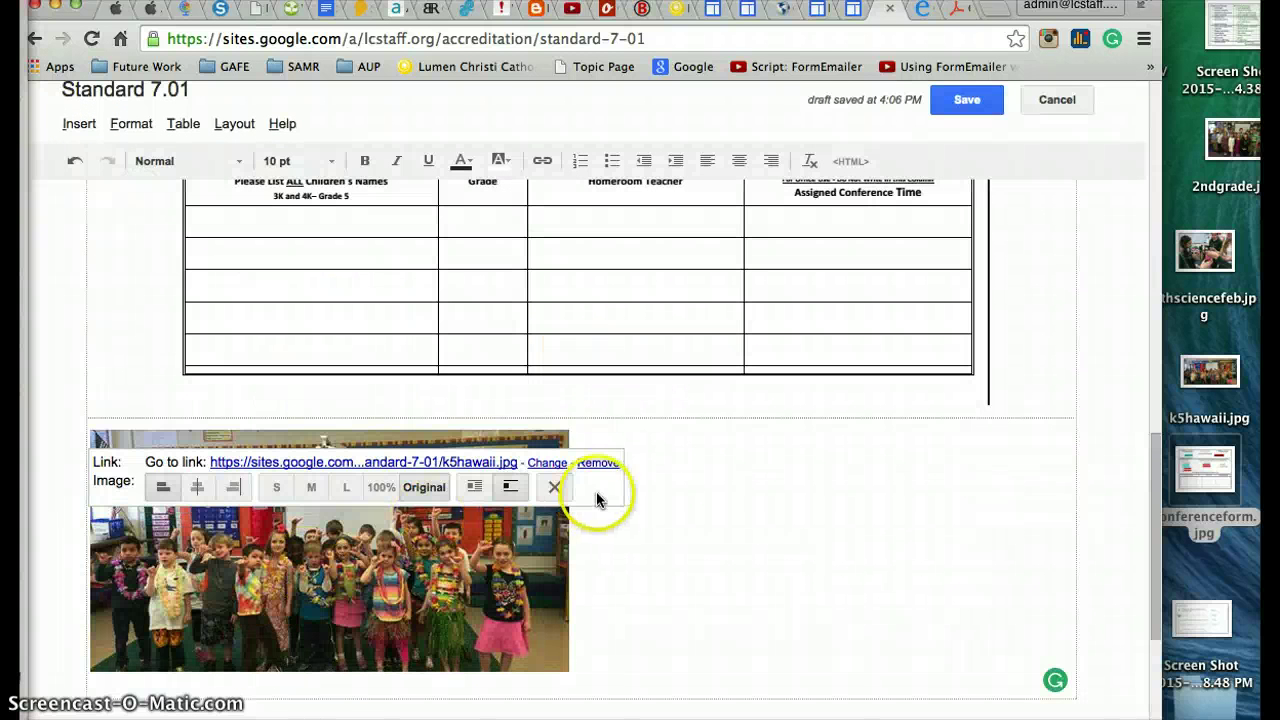
Step: Try the class photo at original, 100% and large sizes
click(420, 492)
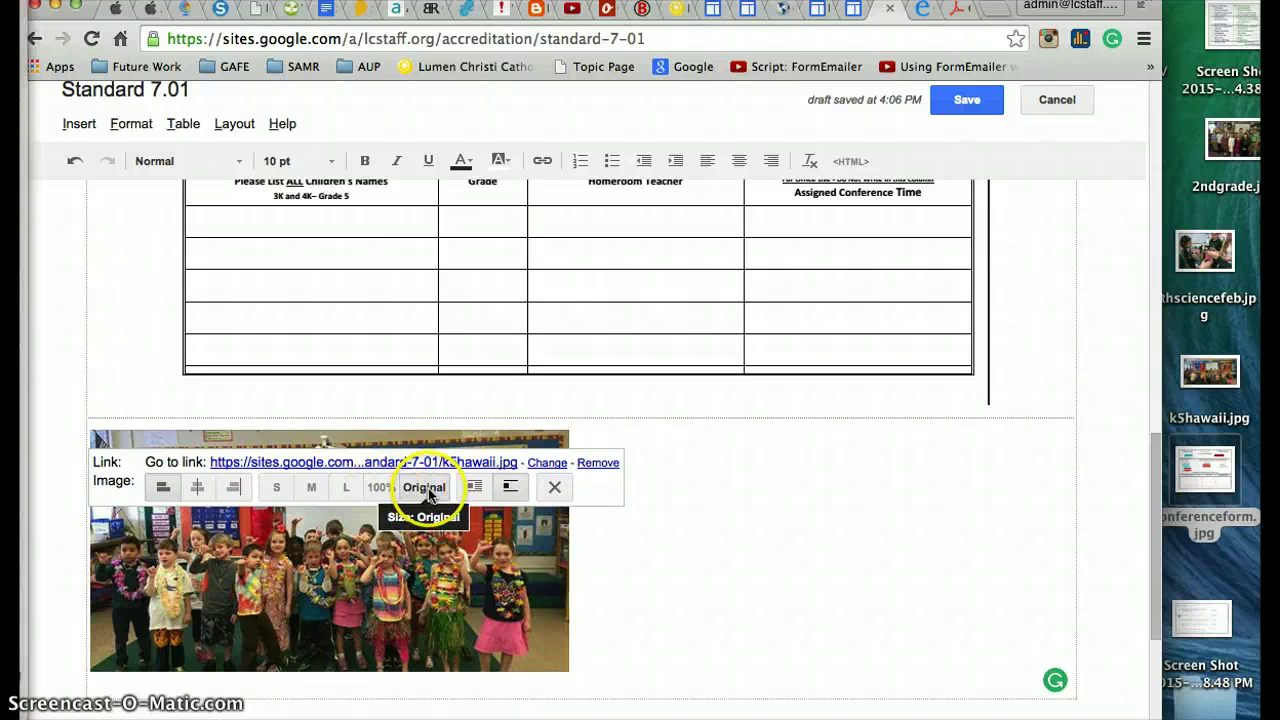
click(426, 490)
scroll(428, 490, down, 2)
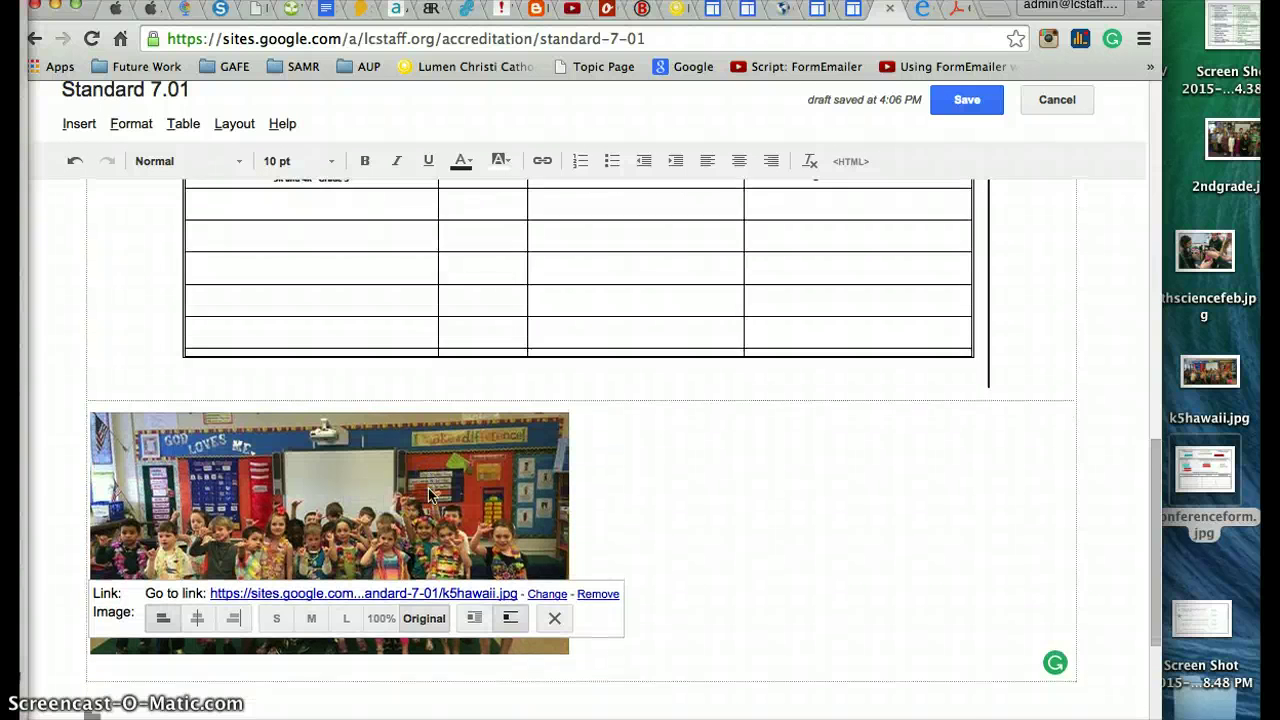
click(416, 532)
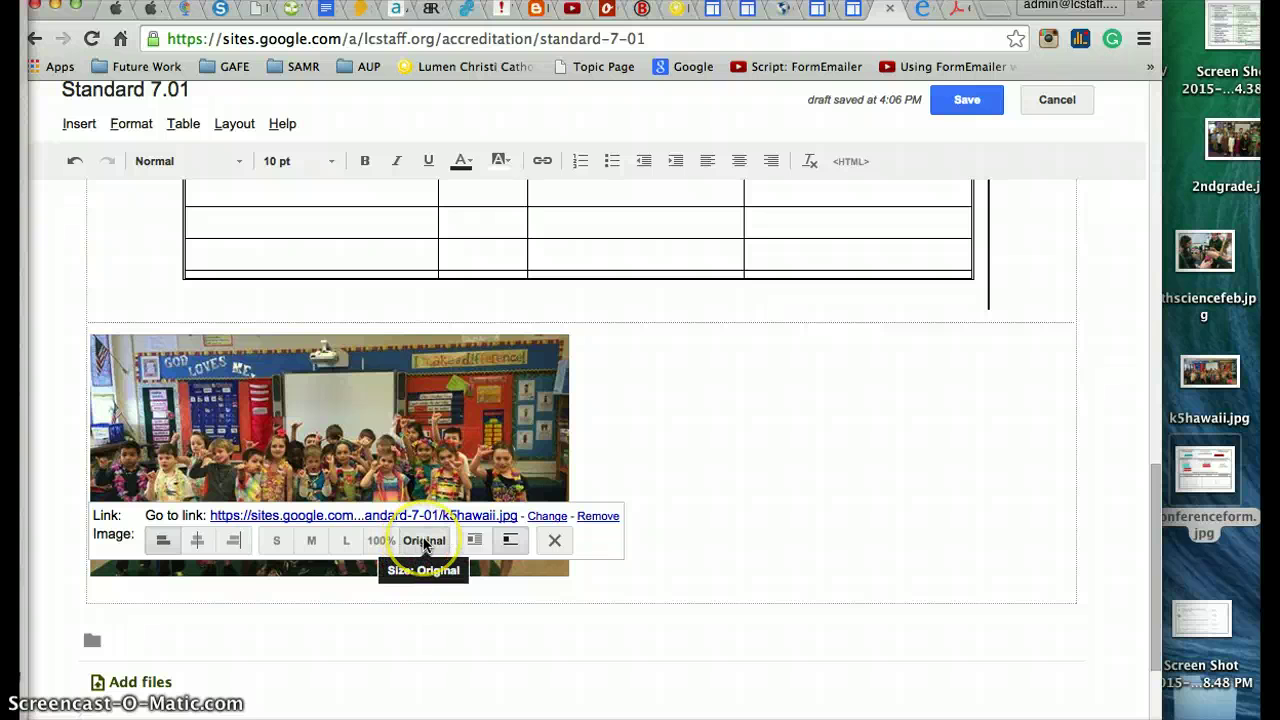
click(379, 540)
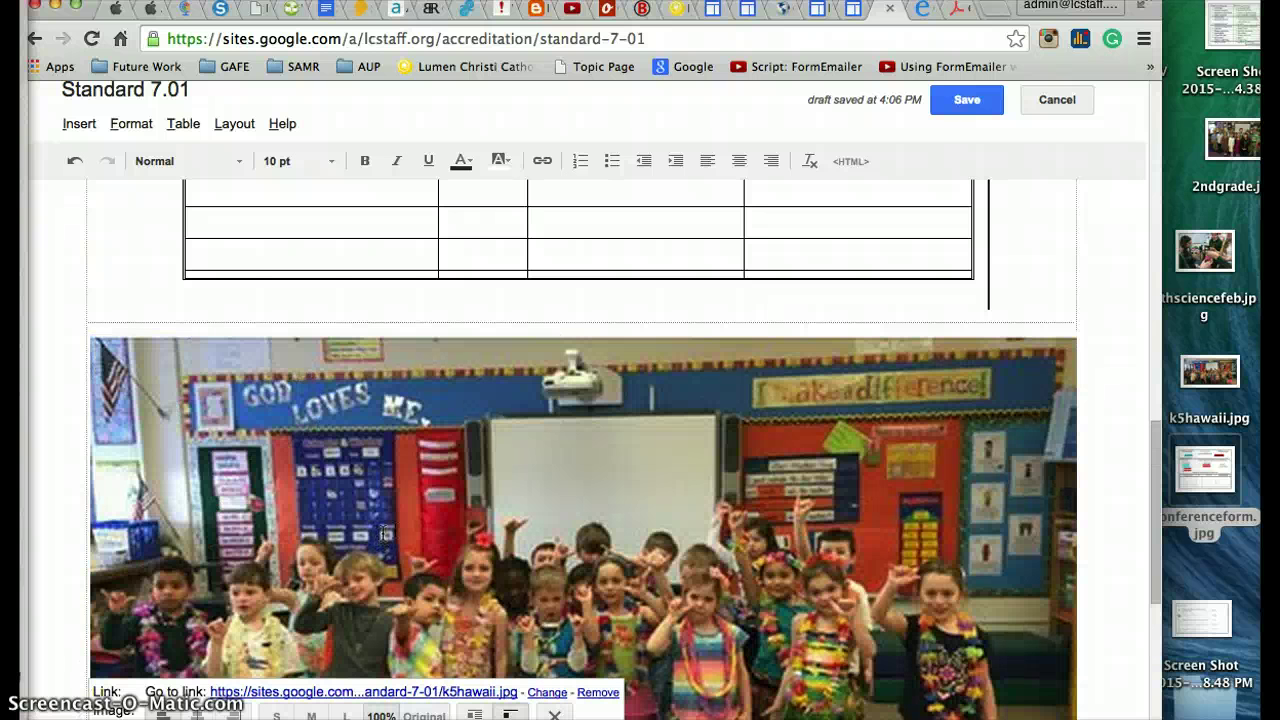
scroll(400, 515, down, 5)
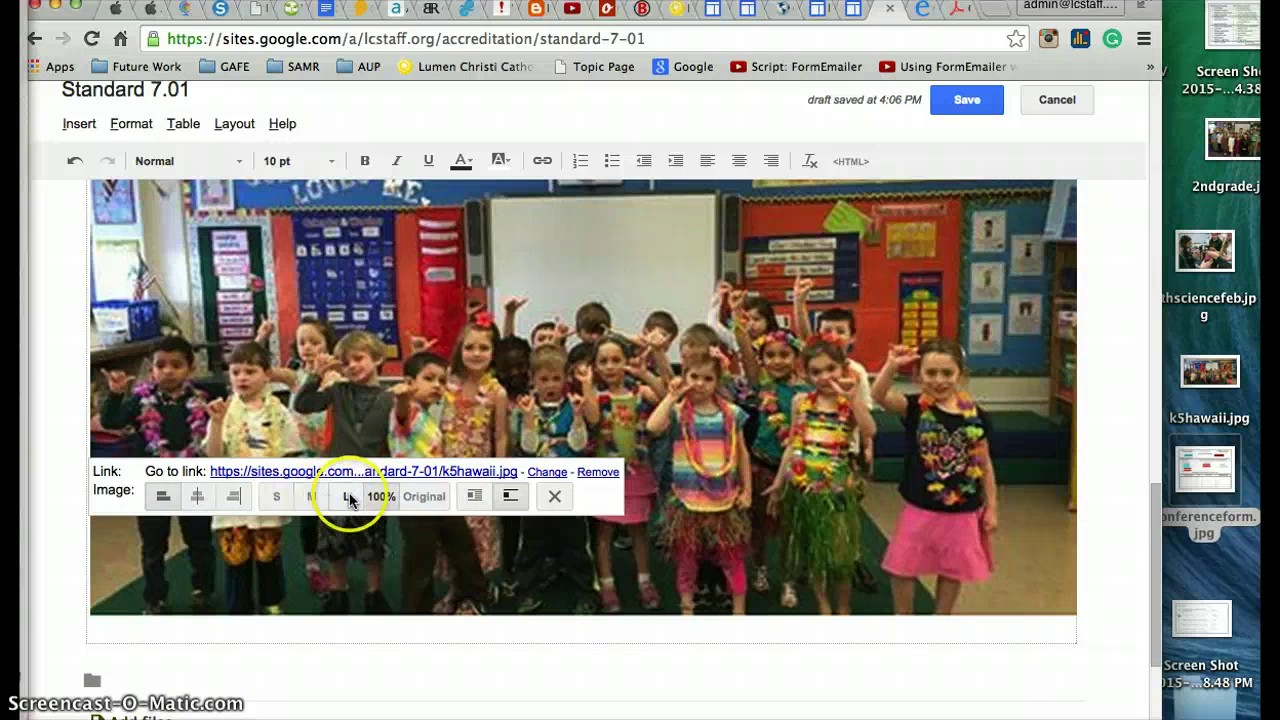
click(347, 496)
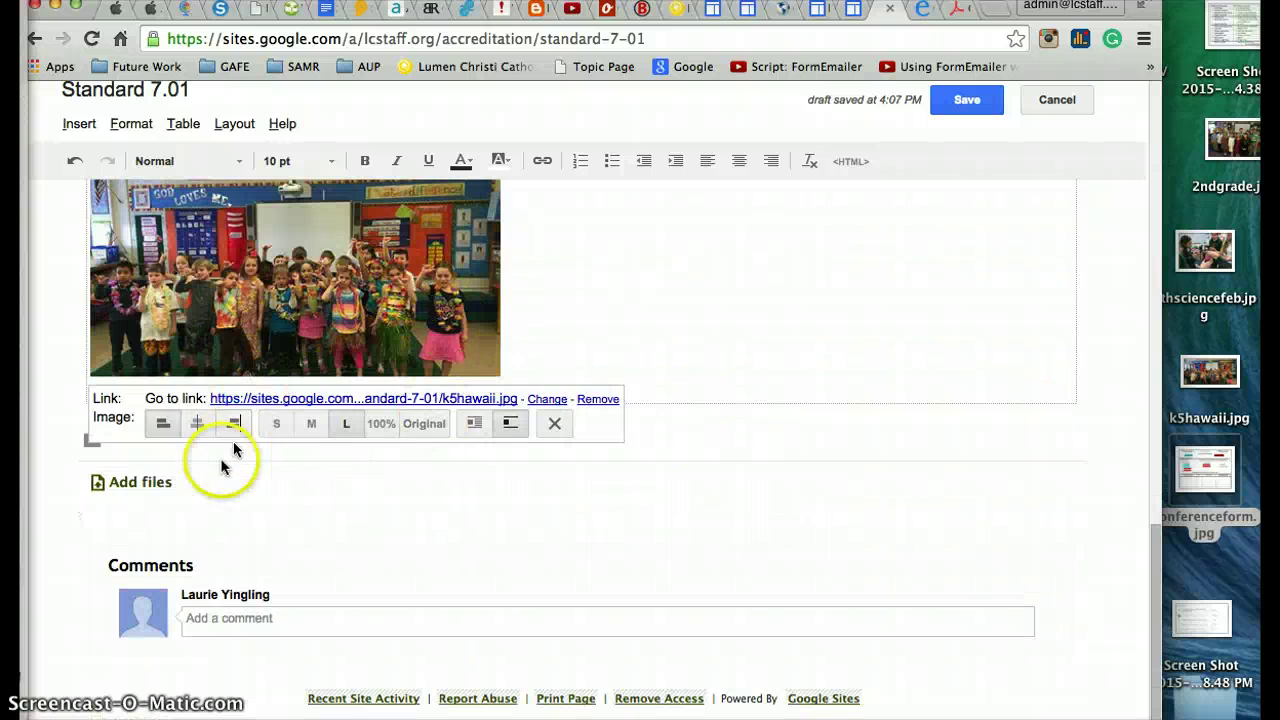
Step: Center the class photo, try it at 100%, and return it to its original size
click(196, 428)
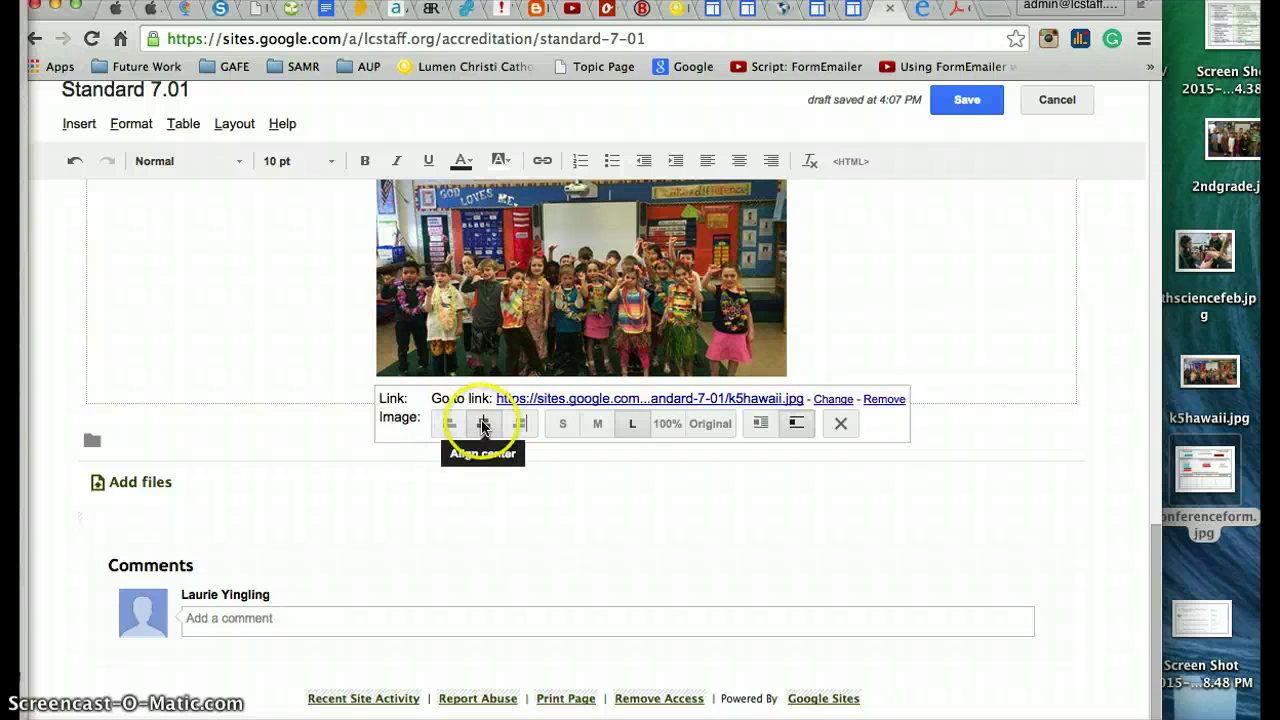
click(665, 423)
scroll(600, 450, down, 3)
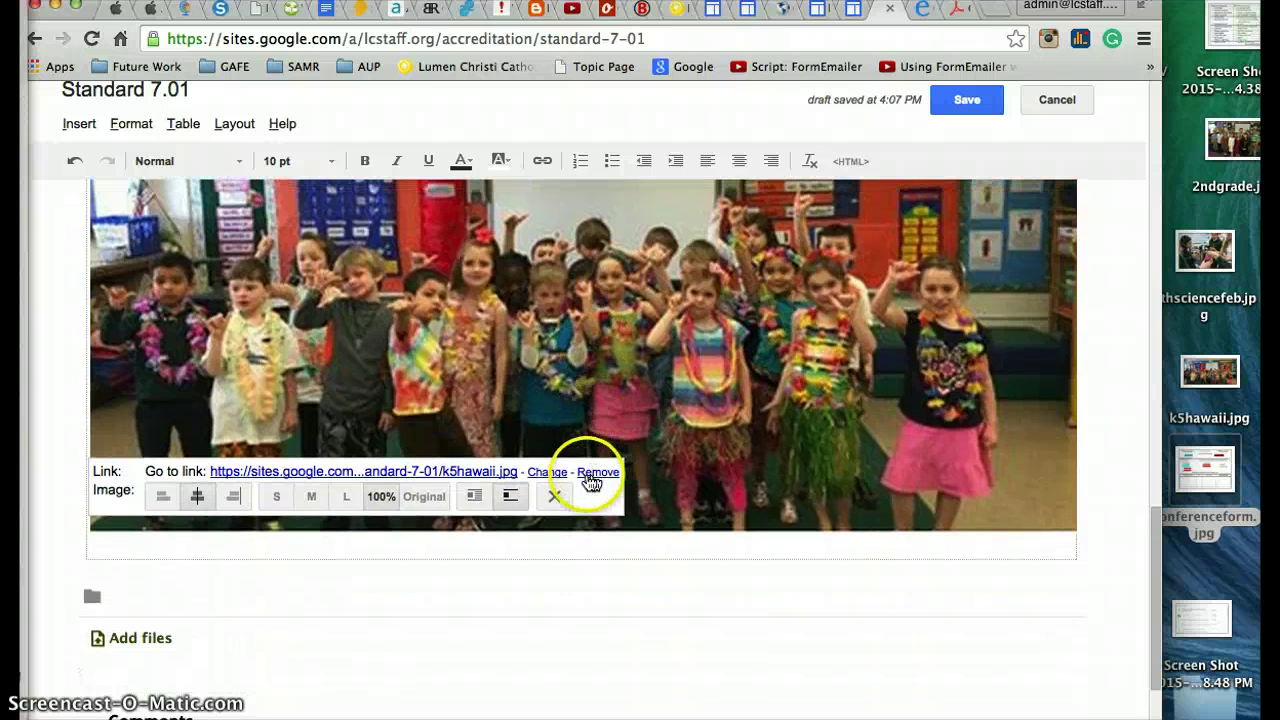
click(425, 500)
scroll(880, 312, up, 3)
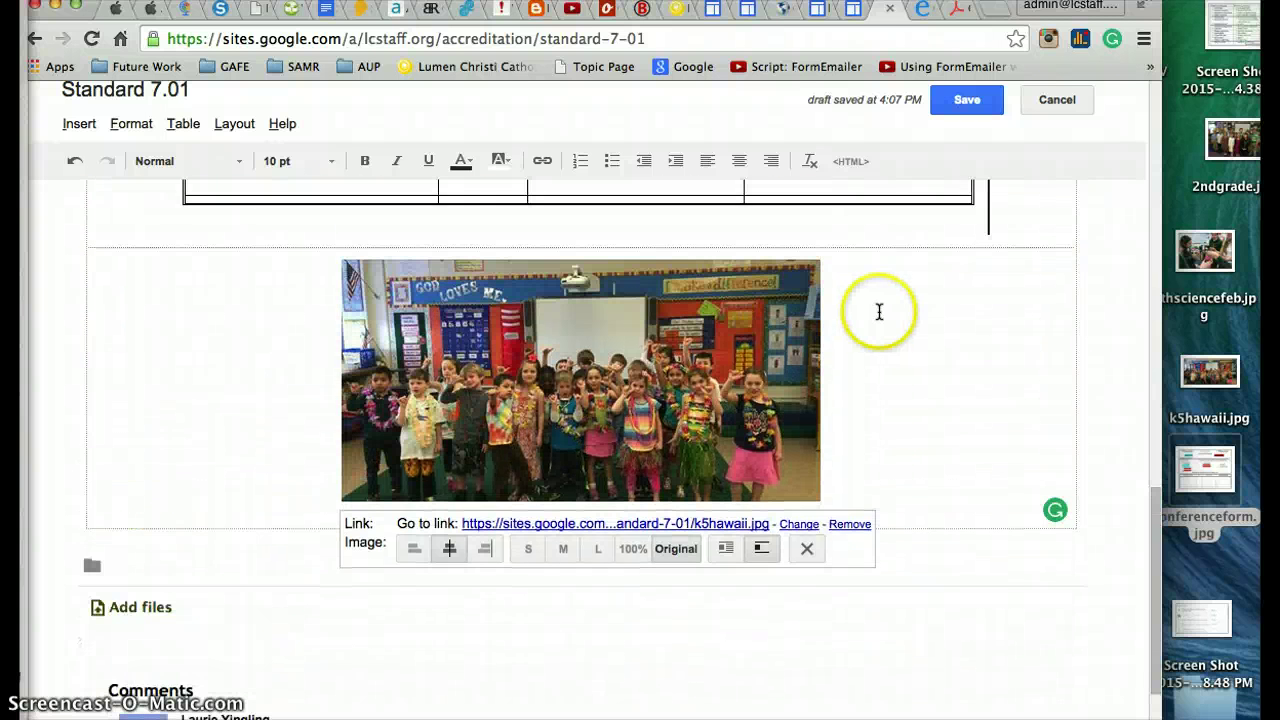
Step: Add a line above the class photo reading "enter text here"
click(331, 317)
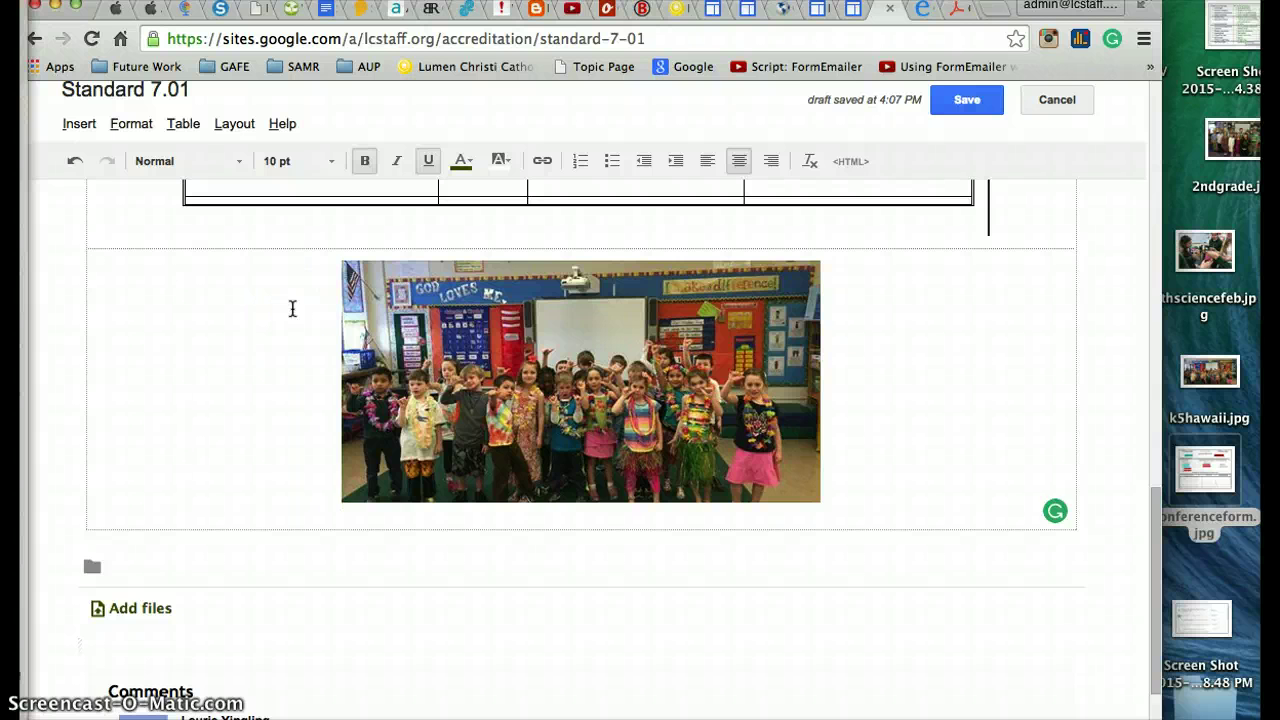
key(Return)
click(311, 259)
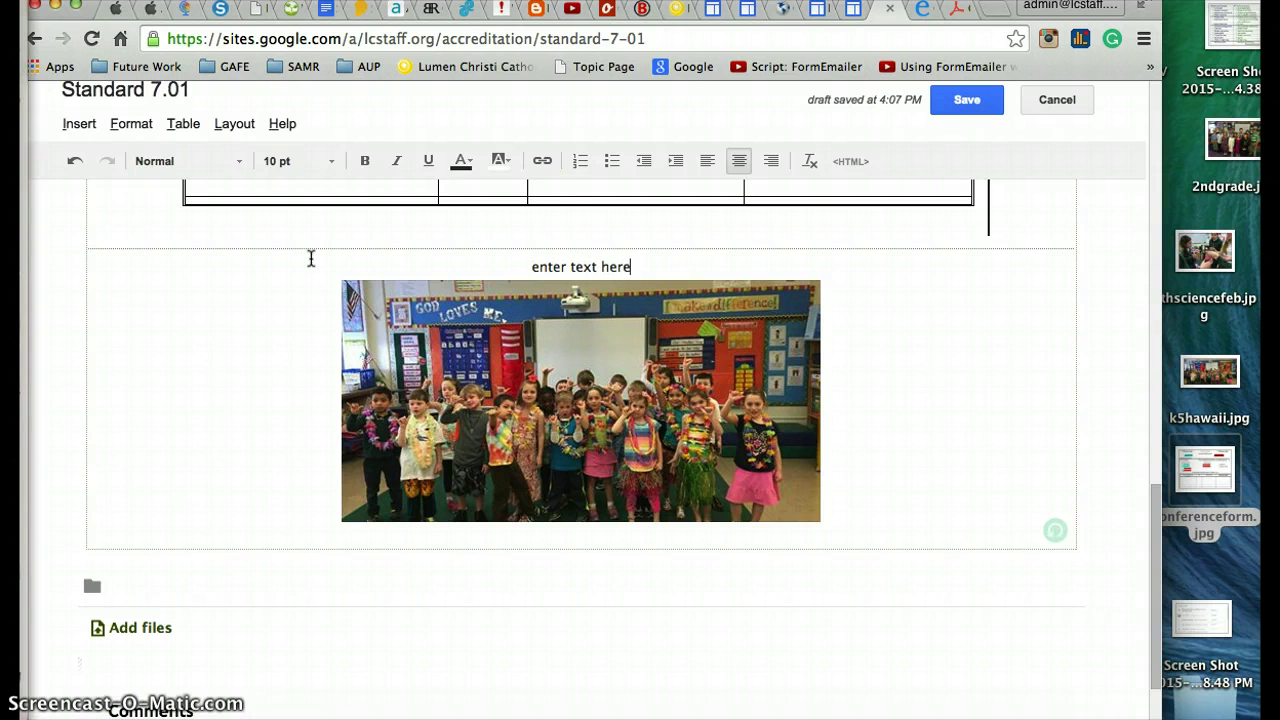
Step: Format the "enter text here" line above the class photo as left-aligned, 12 pt and bold
drag(629, 266, 538, 266)
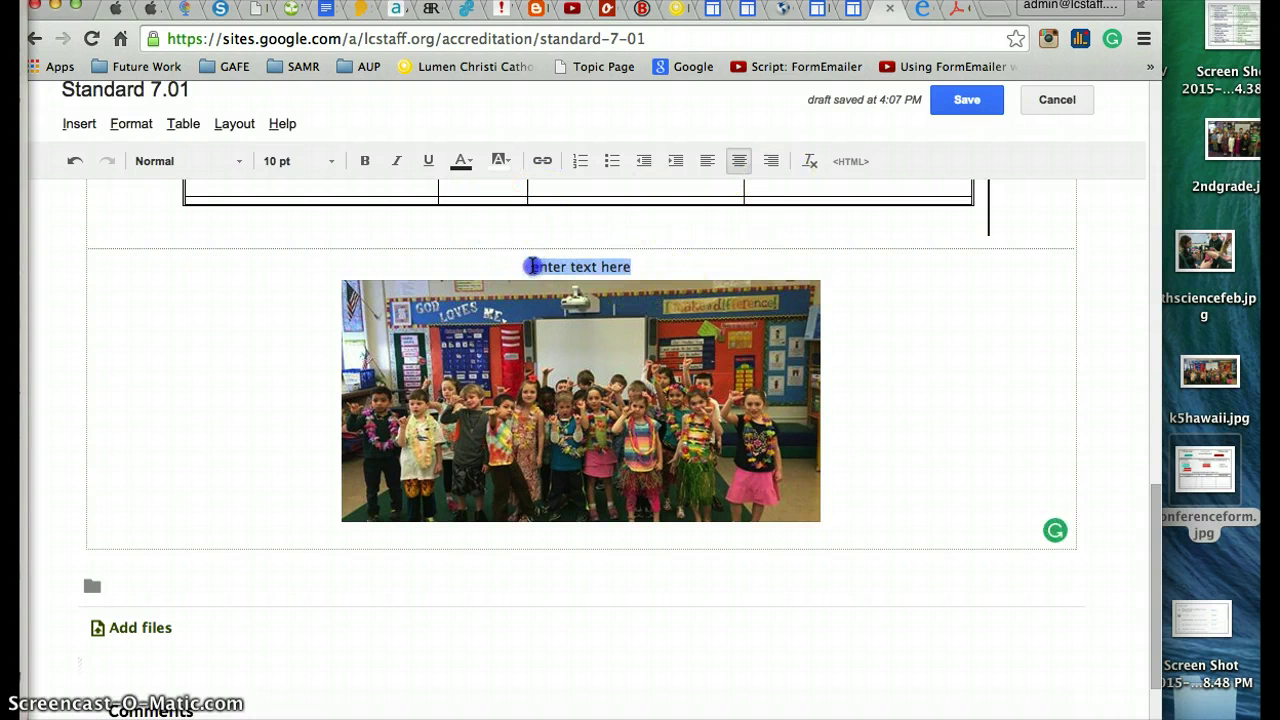
click(706, 160)
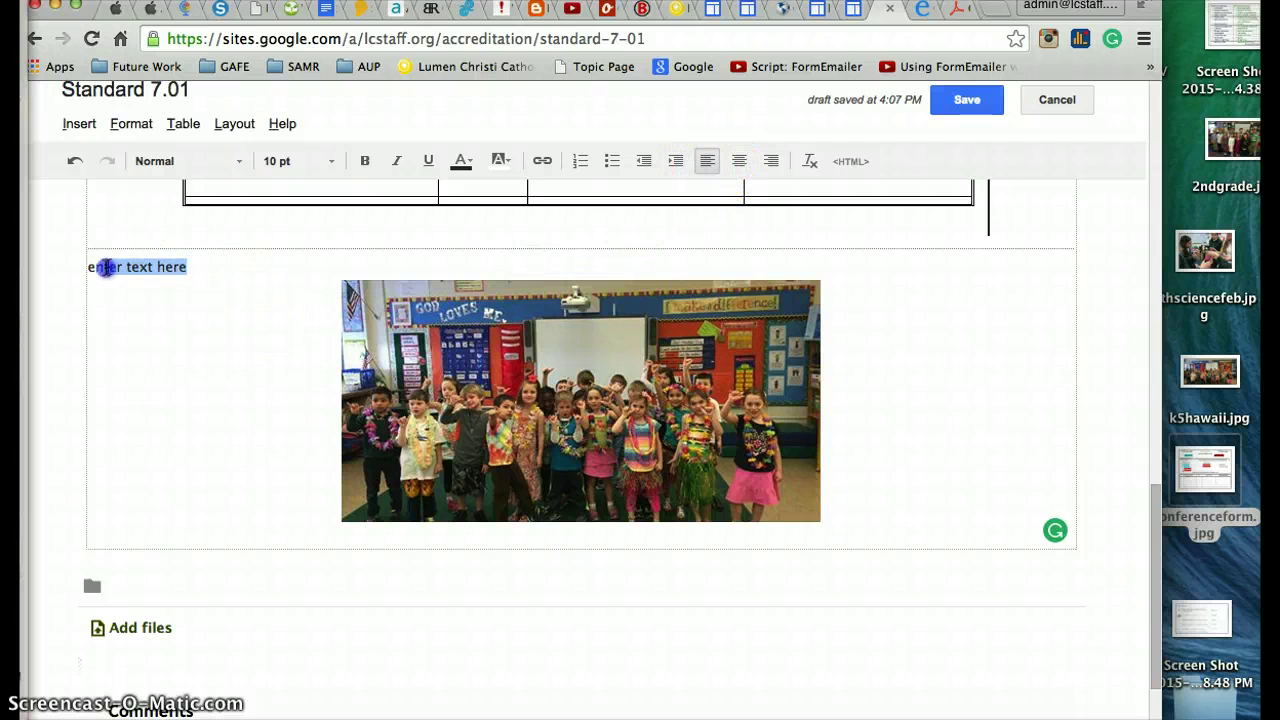
click(300, 161)
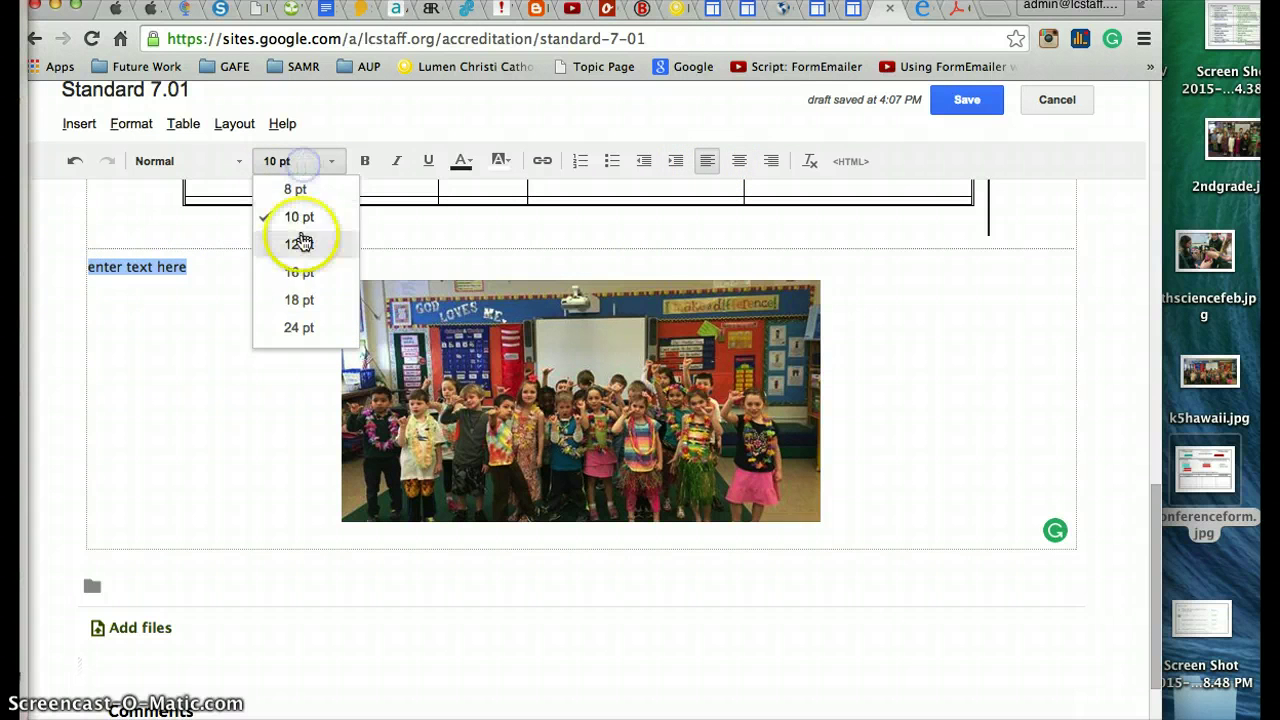
click(301, 240)
click(364, 161)
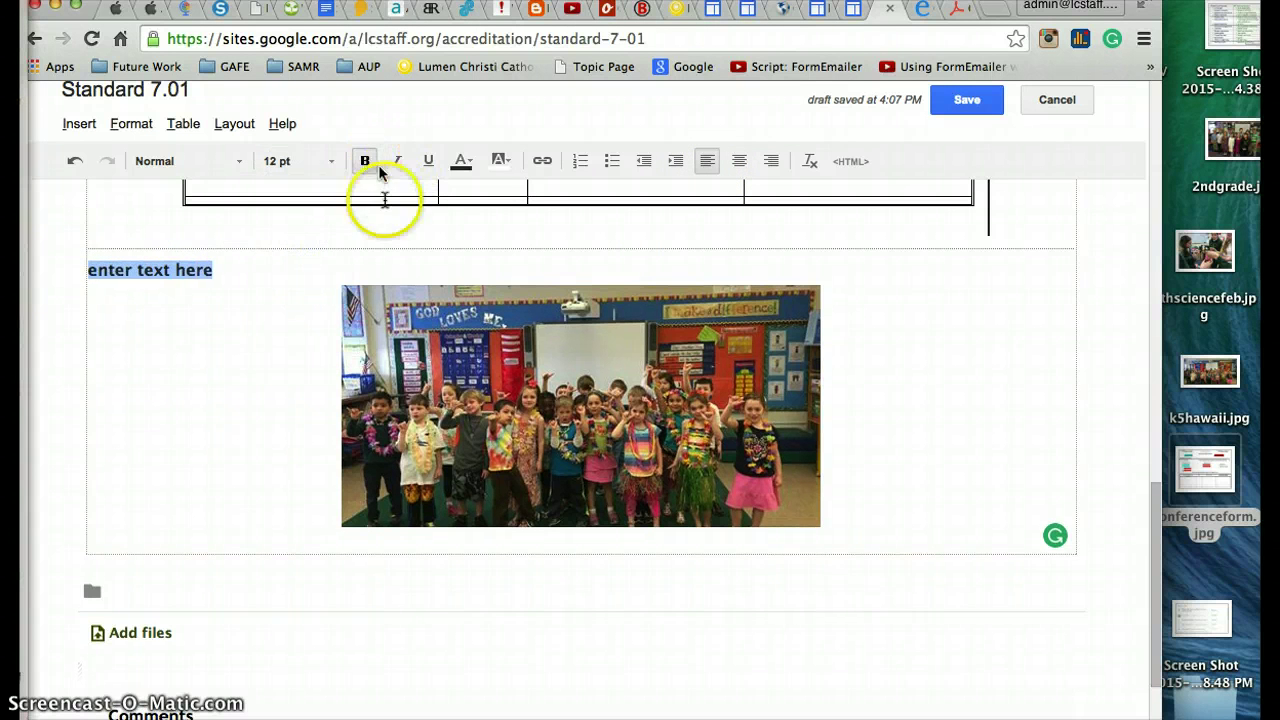
click(243, 273)
Step: Look over the whole Standard 7.01 page and save it
scroll(257, 320, down, 2)
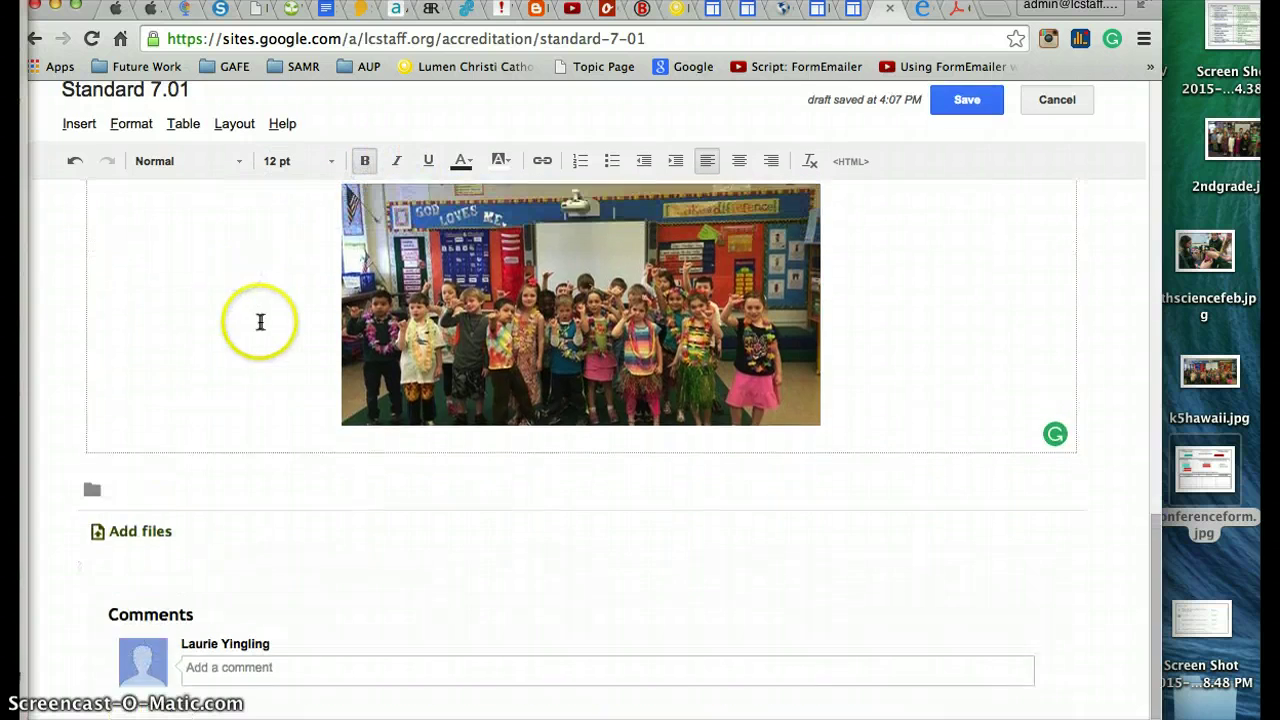
scroll(861, 242, up, 10)
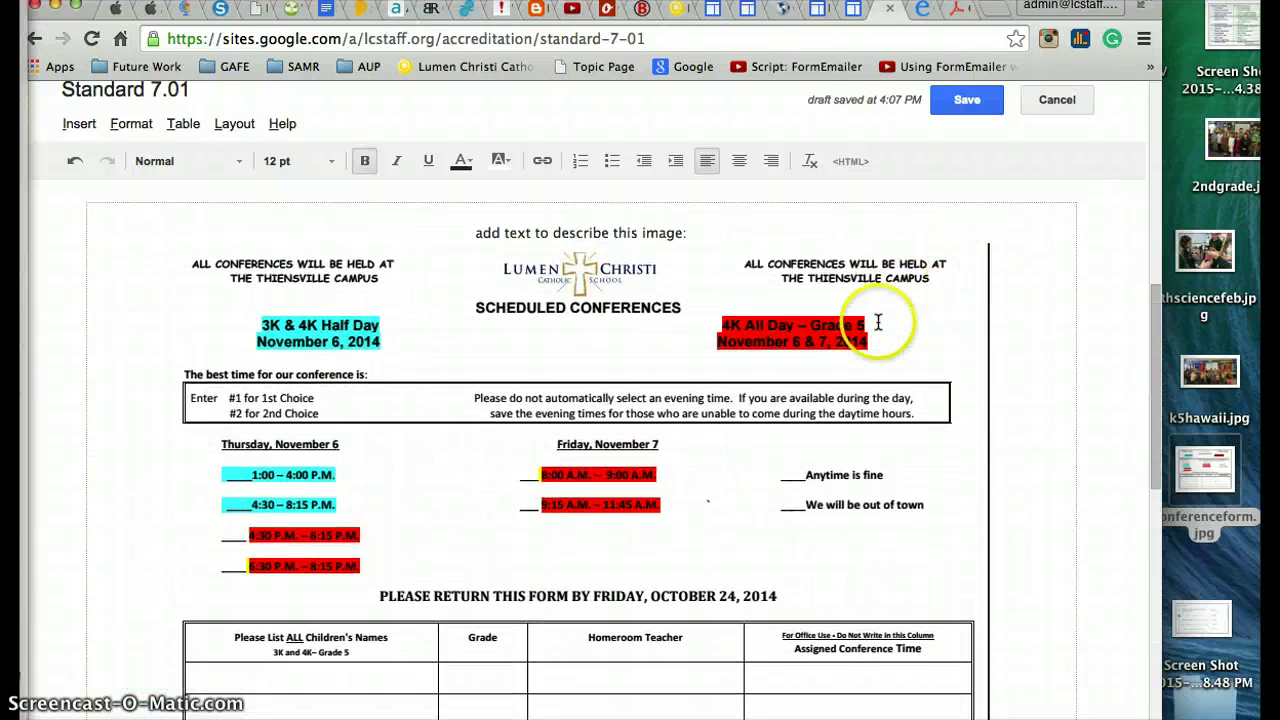
scroll(880, 320, down, 10)
scroll(860, 306, up, 10)
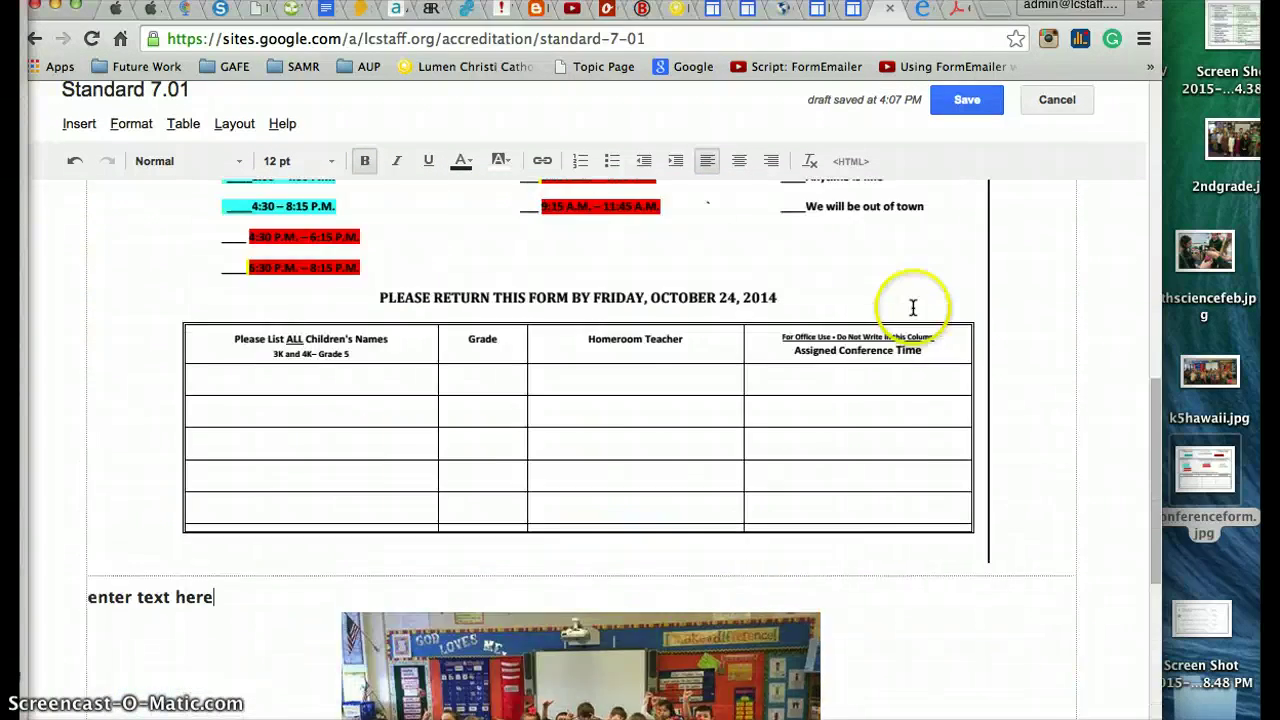
click(968, 103)
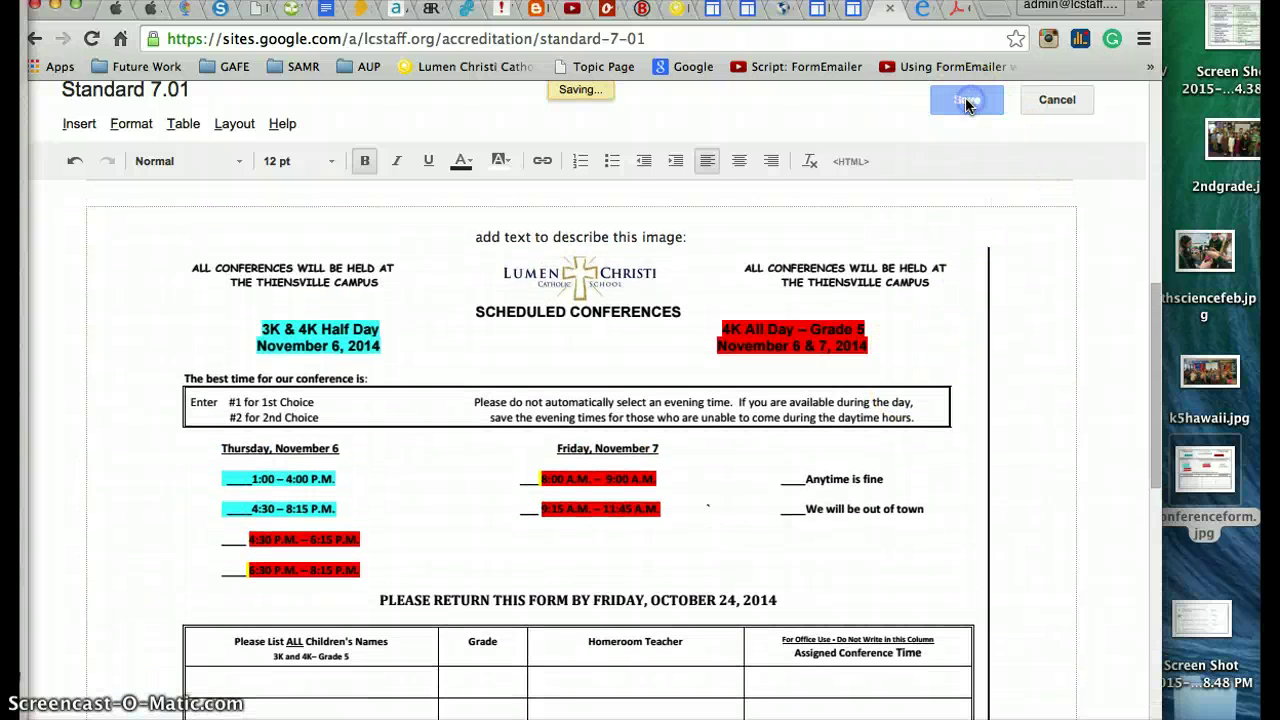